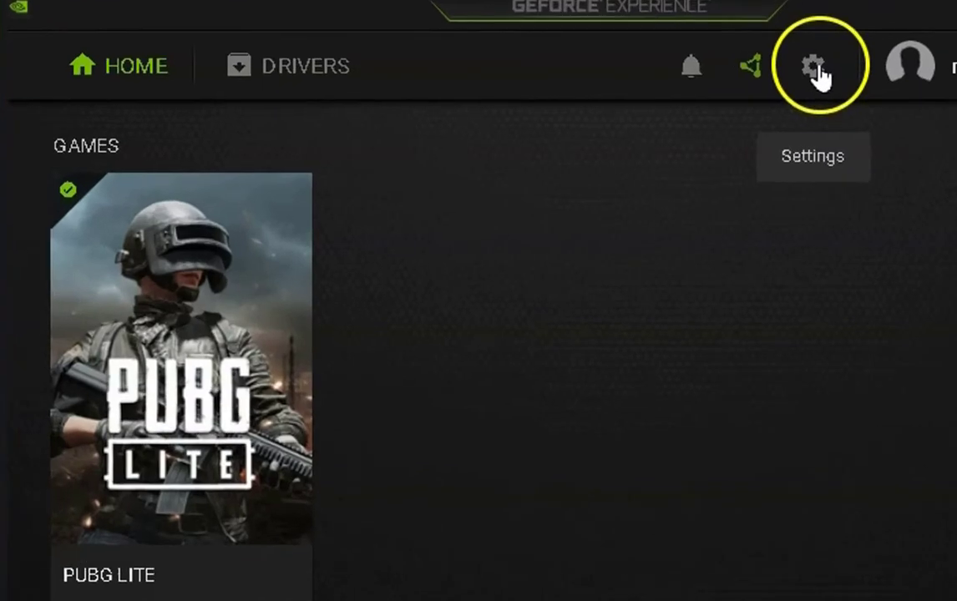
# Show the Games settings with scan locations C:\Program Files and C:\Program Files (x86), and dismiss the feedback bar.
pyautogui.click(814, 71)
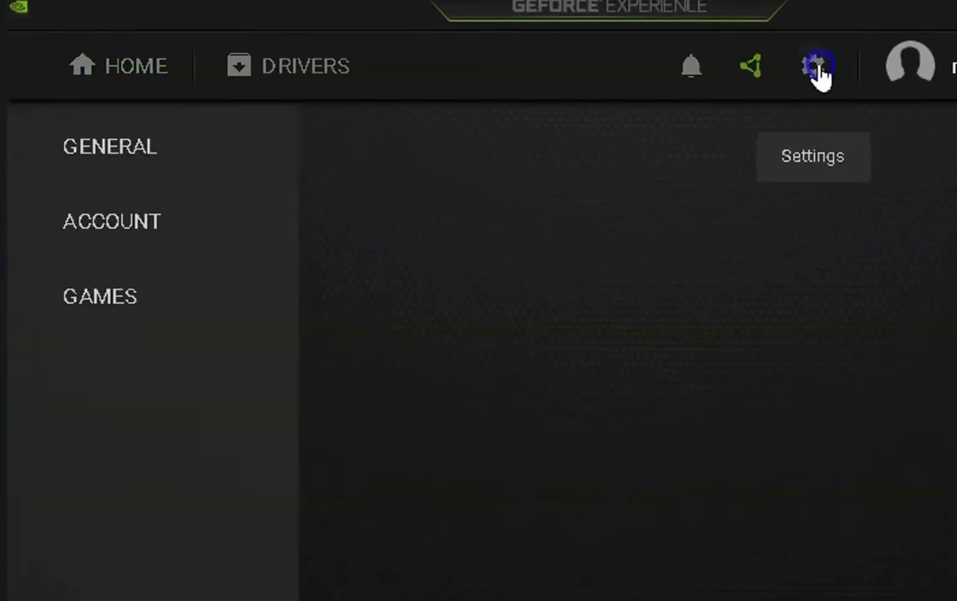
pyautogui.click(139, 300)
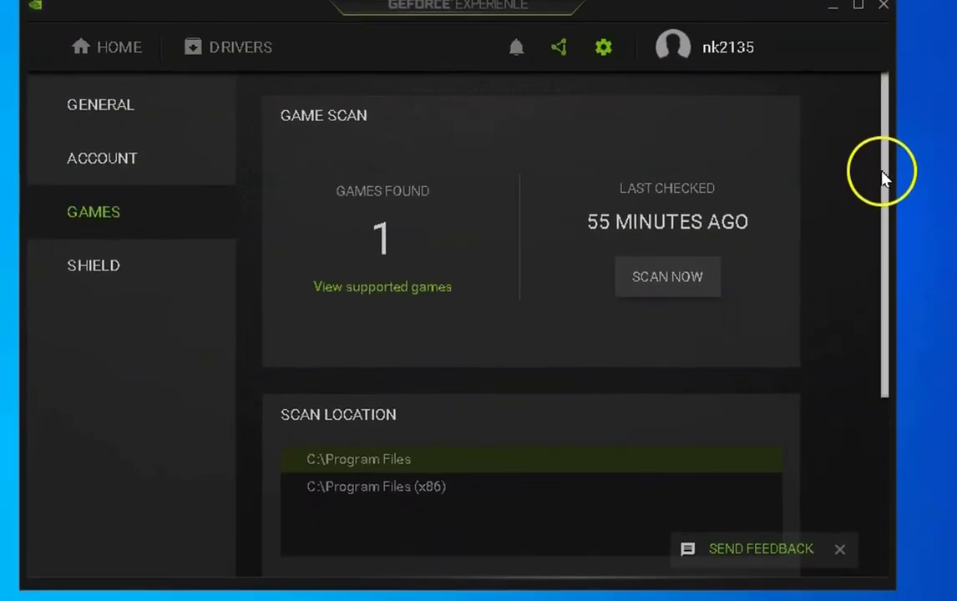
pyautogui.moveTo(882, 179); pyautogui.dragTo(872, 383)
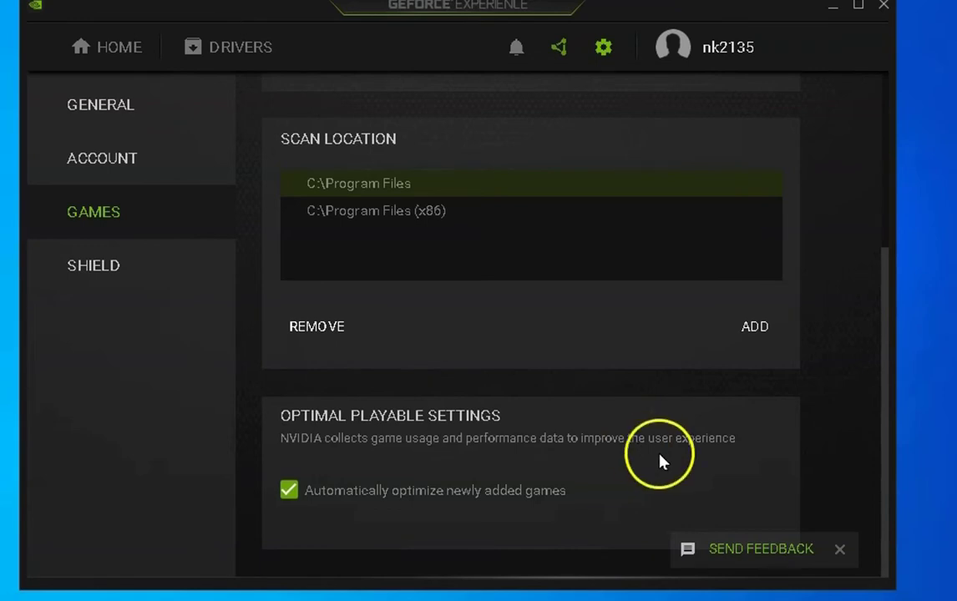
pyautogui.click(838, 551)
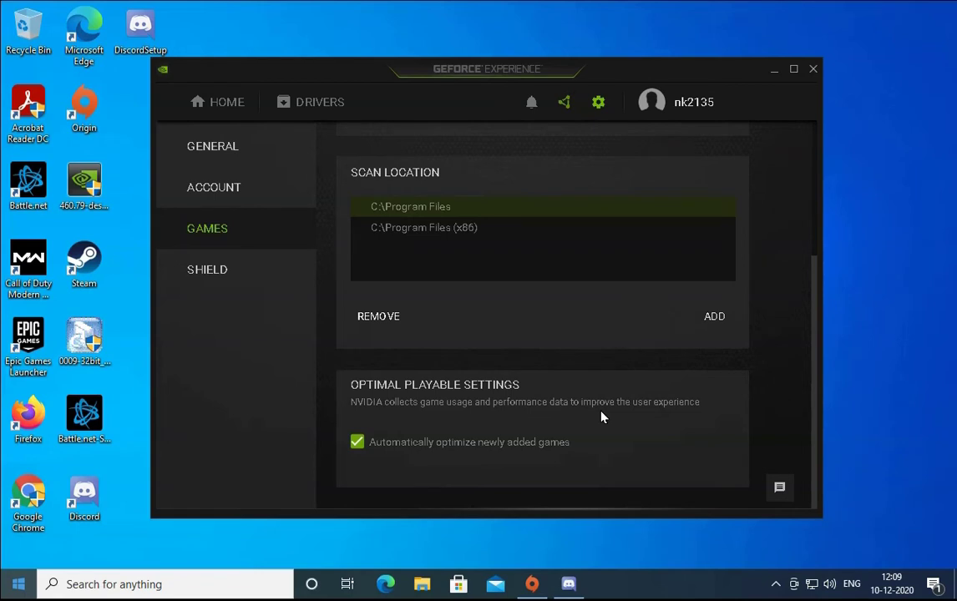
# Minimize GeForce Experience and open the %appdata% folder from the Run prompt.
pyautogui.click(773, 70)
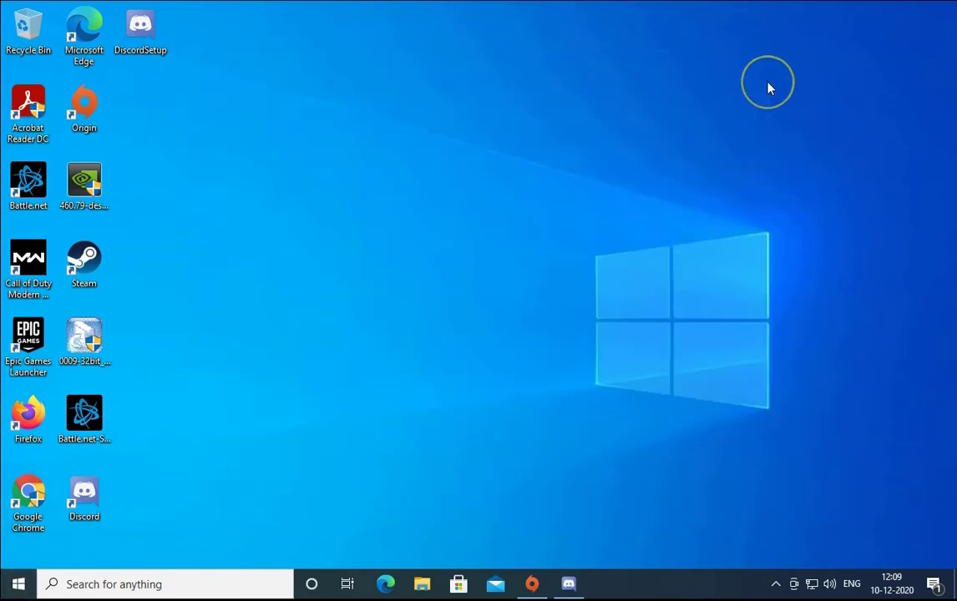
pyautogui.press('super+r')
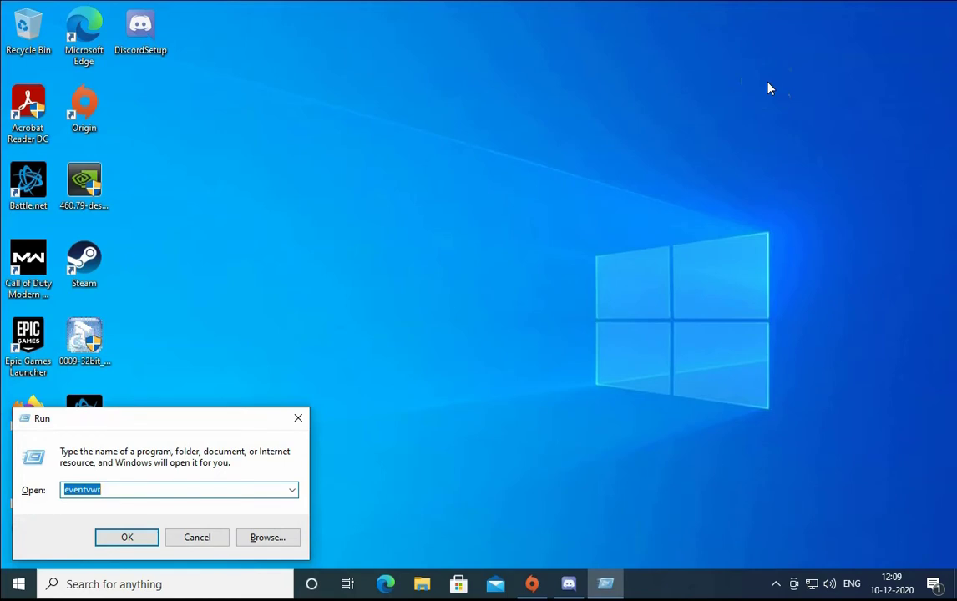
pyautogui.write('%')
pyautogui.press('Down')
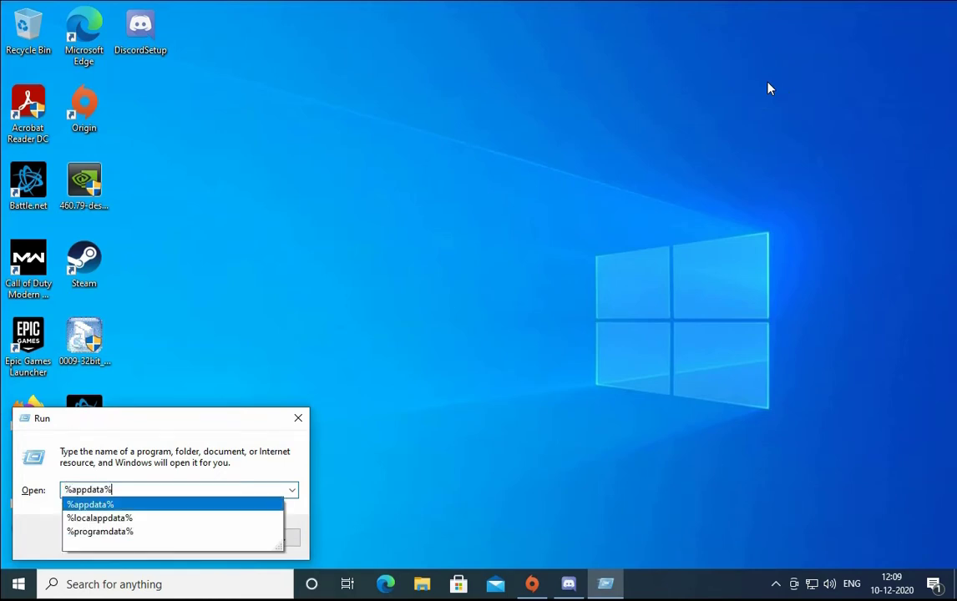
pyautogui.press('Return')
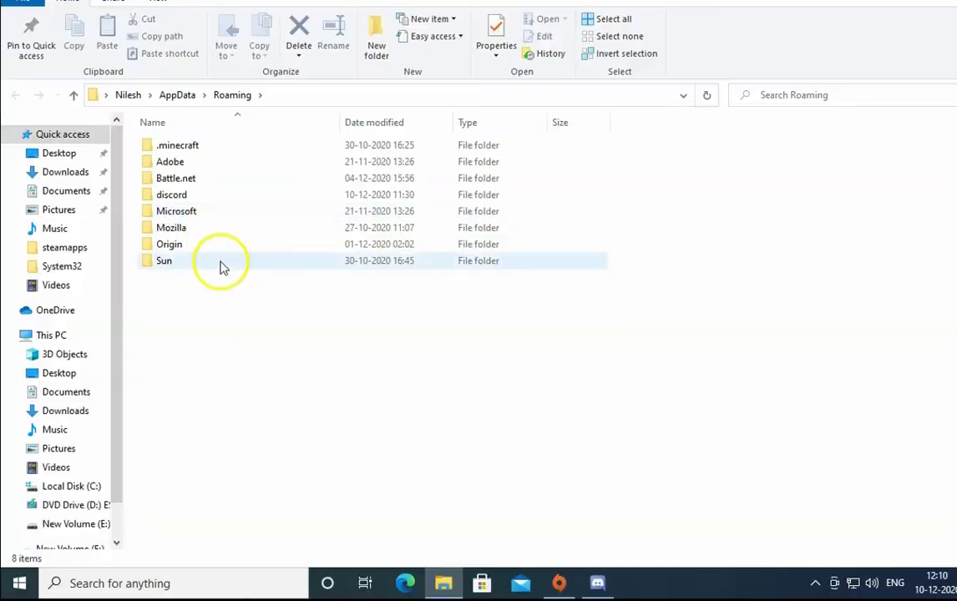
# Browse from AppData into Local\NVIDIA Corporation\NVIDIA GeForce Experience and look inside CefCache.
pyautogui.click(177, 97)
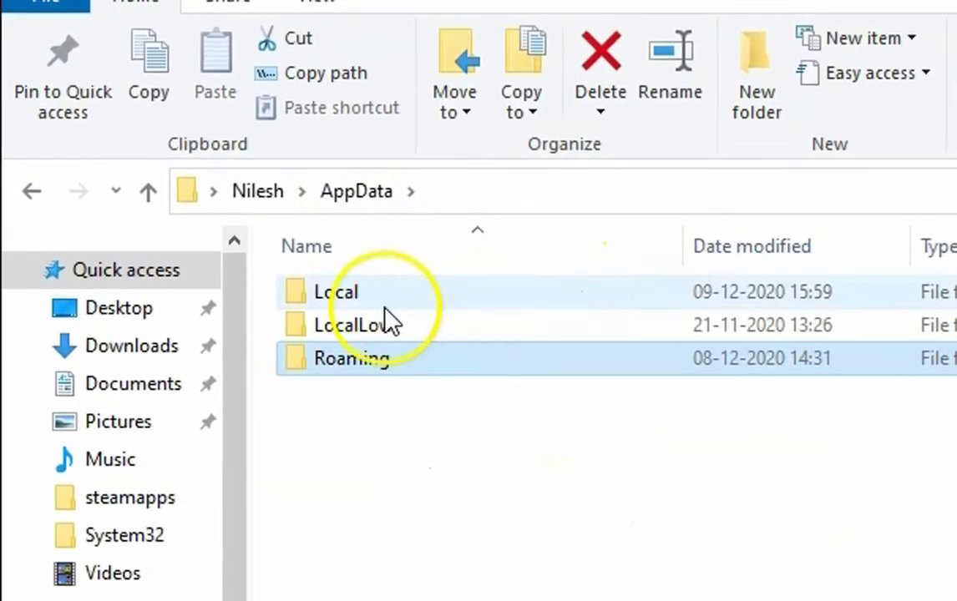
pyautogui.doubleClick(407, 308)
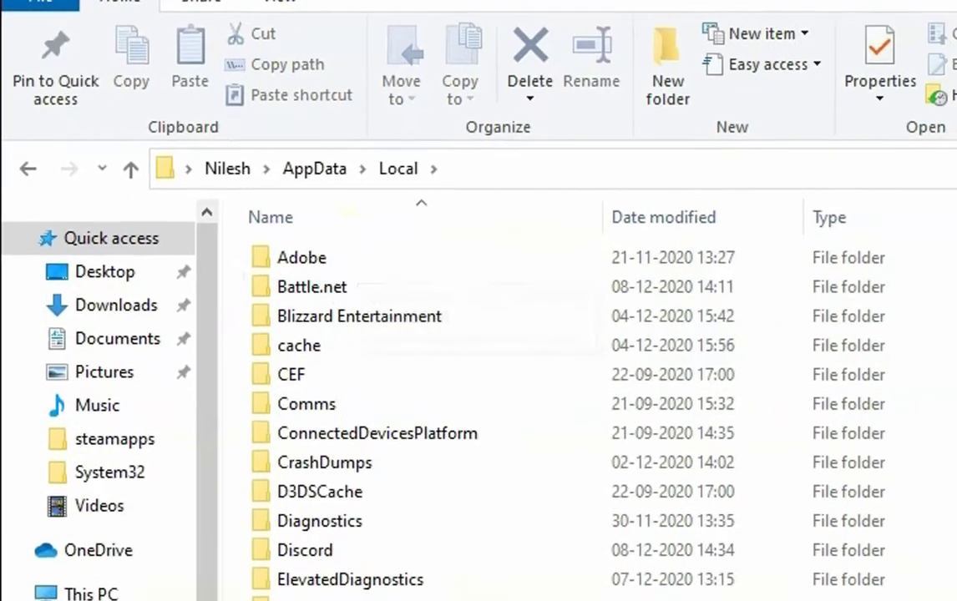
pyautogui.scroll(-2, 359, 351)
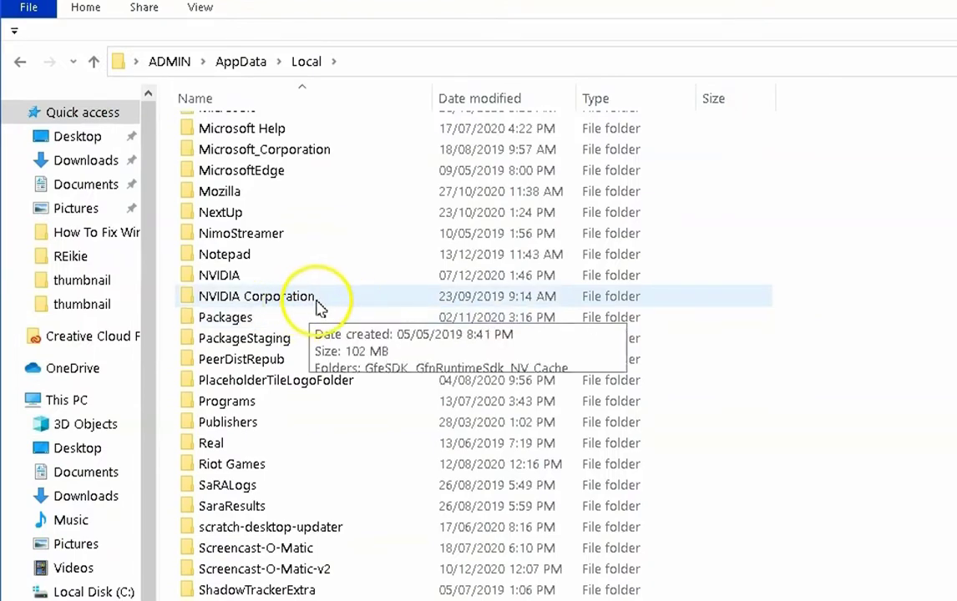
pyautogui.doubleClick(314, 303)
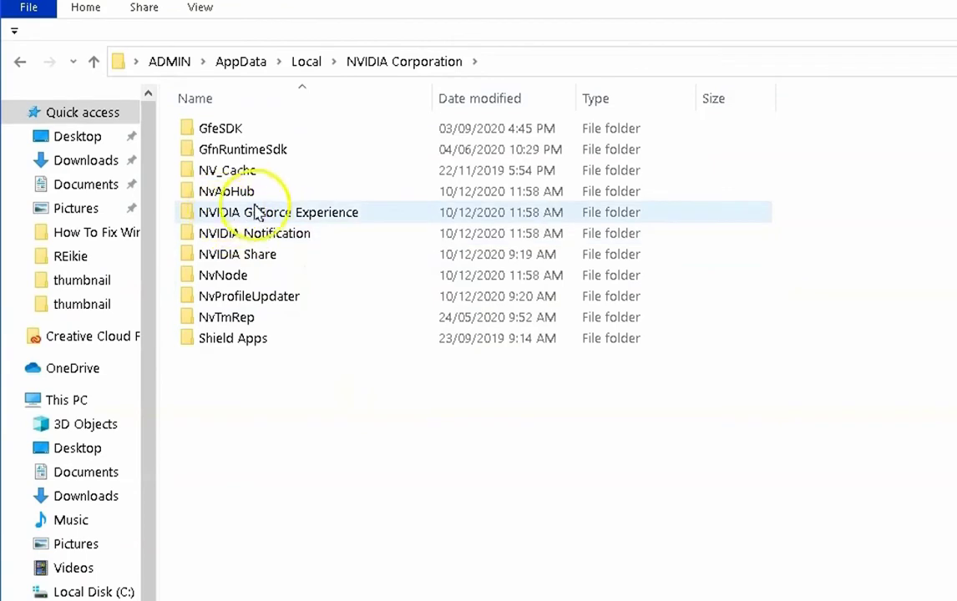
pyautogui.moveTo(238, 215)
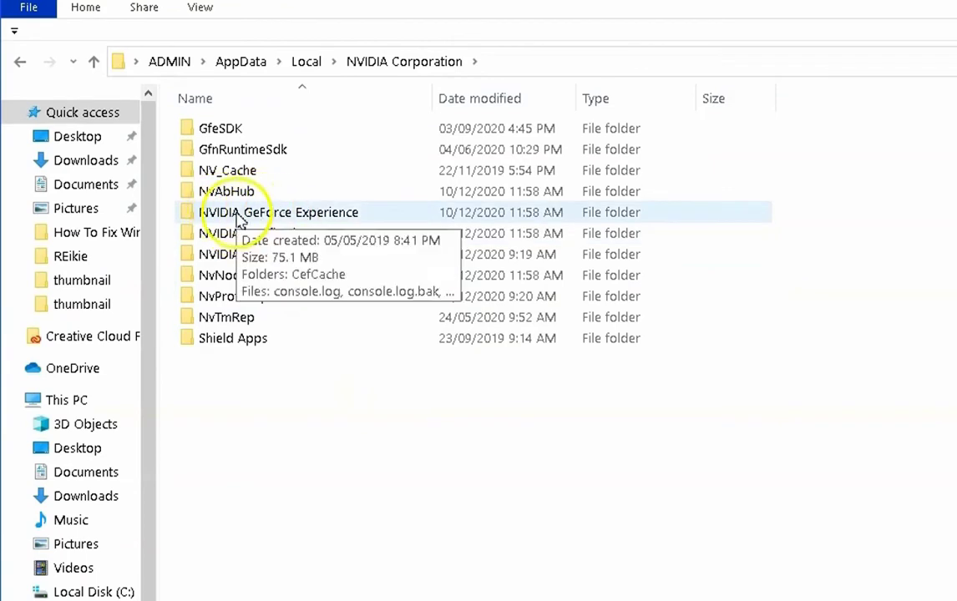
pyautogui.doubleClick(342, 217)
pyautogui.click(241, 131)
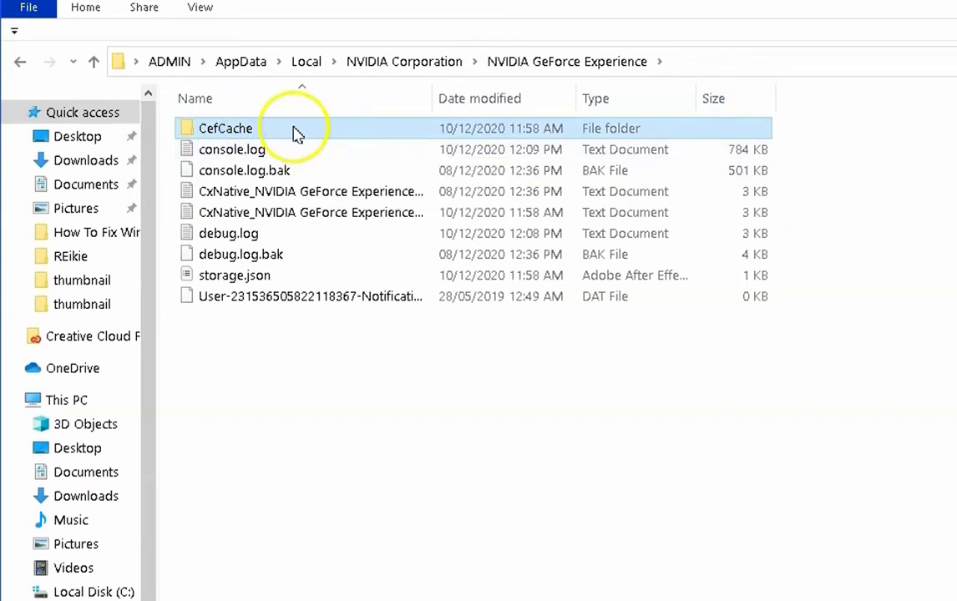
pyautogui.doubleClick(296, 135)
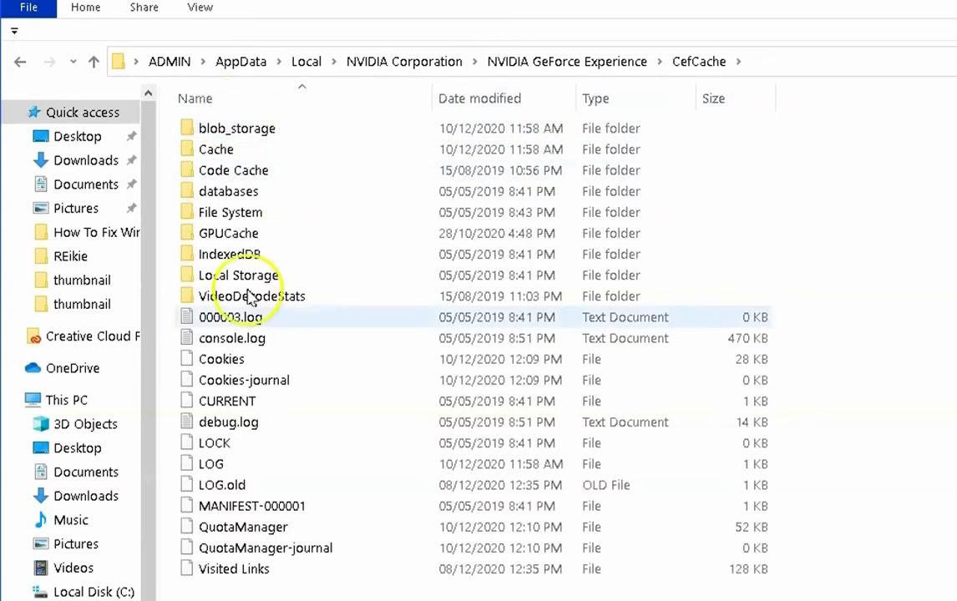
pyautogui.click(22, 66)
# Permanently delete CefCache, which is blocked because 000003.log is open in GeForce Experience.
pyautogui.hotkey('shift', 'Delete')
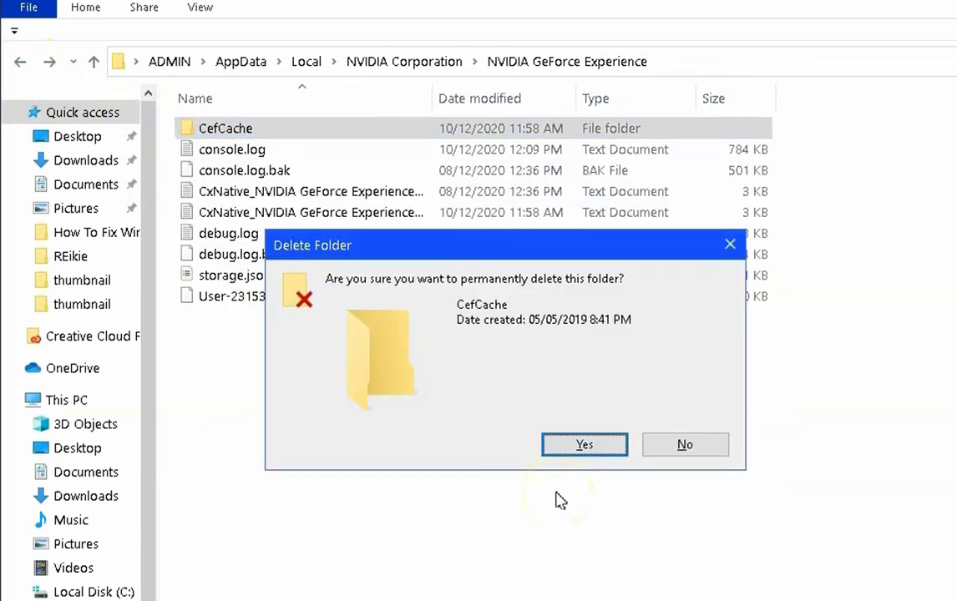
pyautogui.press('Return')
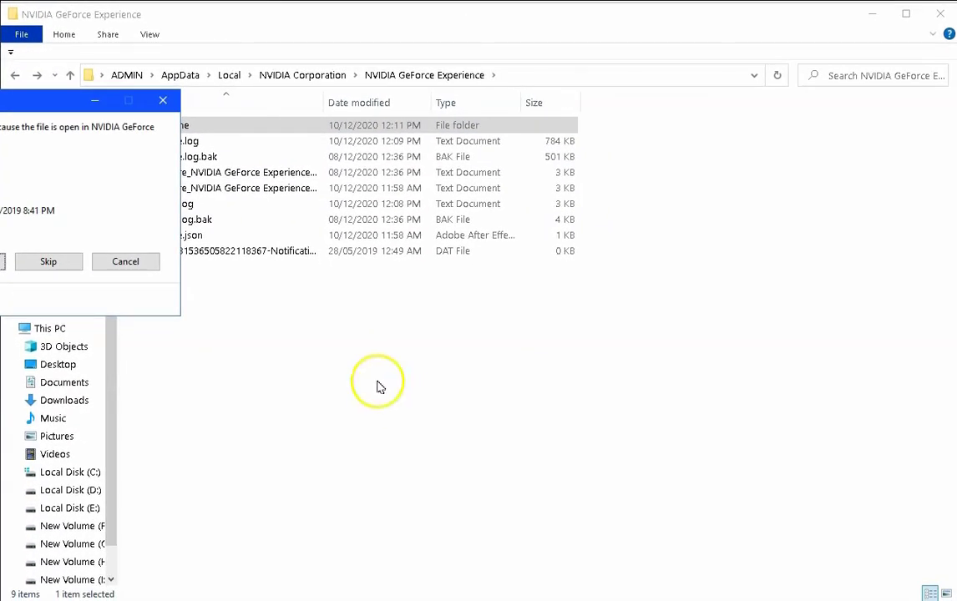
pyautogui.moveTo(17, 100); pyautogui.dragTo(440, 135)
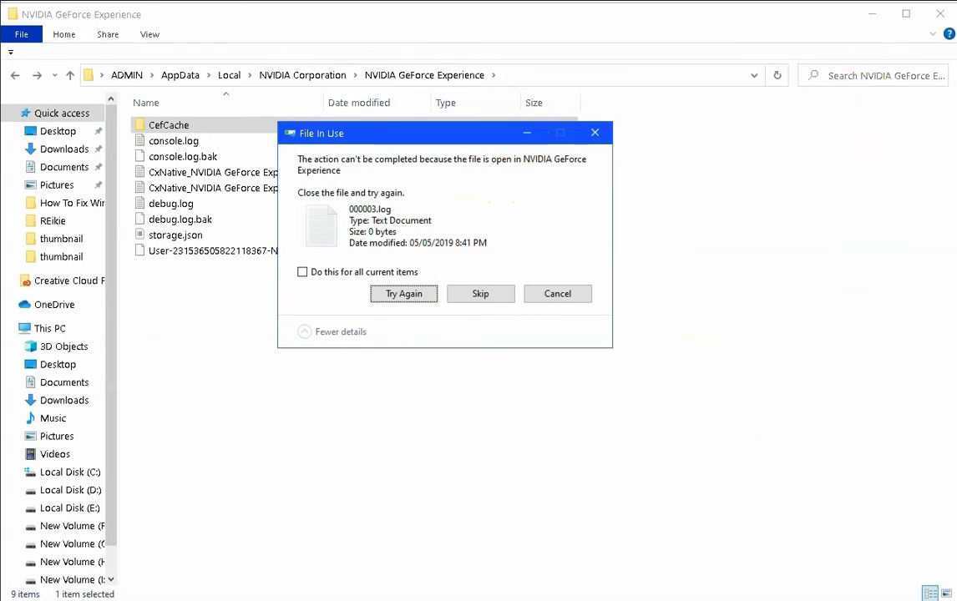
pyautogui.hotkey('ctrl', 'shift', 'Escape')
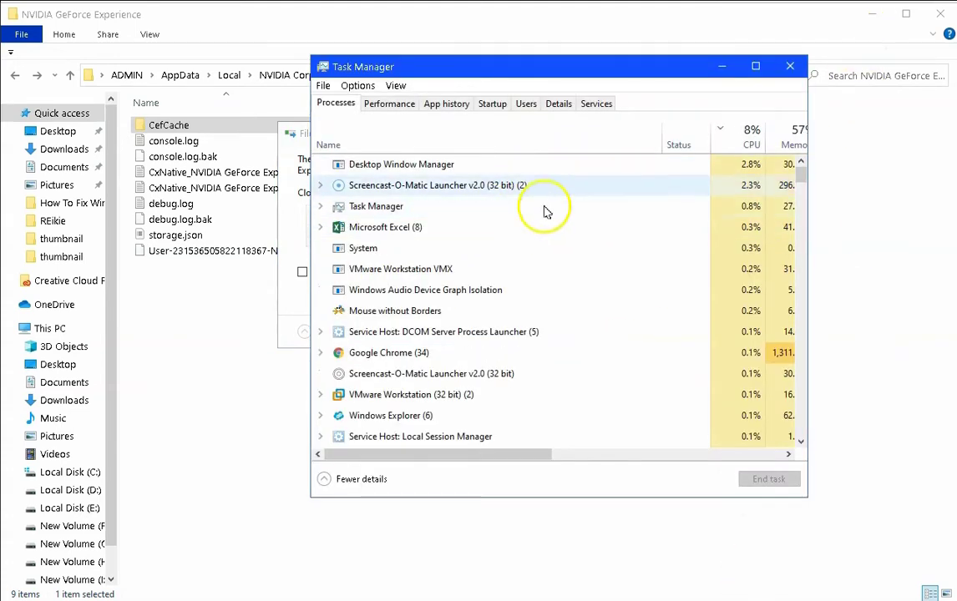
# End the NVIDIA GeForce Experience task in Task Manager, then minimize Task Manager.
pyautogui.click(487, 147)
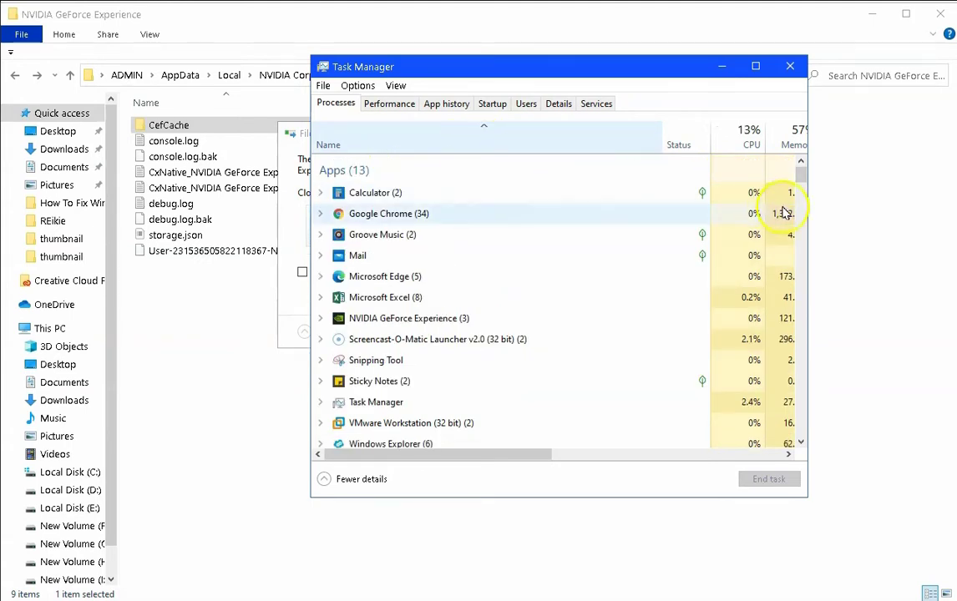
pyautogui.moveTo(802, 172); pyautogui.dragTo(802, 179)
pyautogui.click(470, 278)
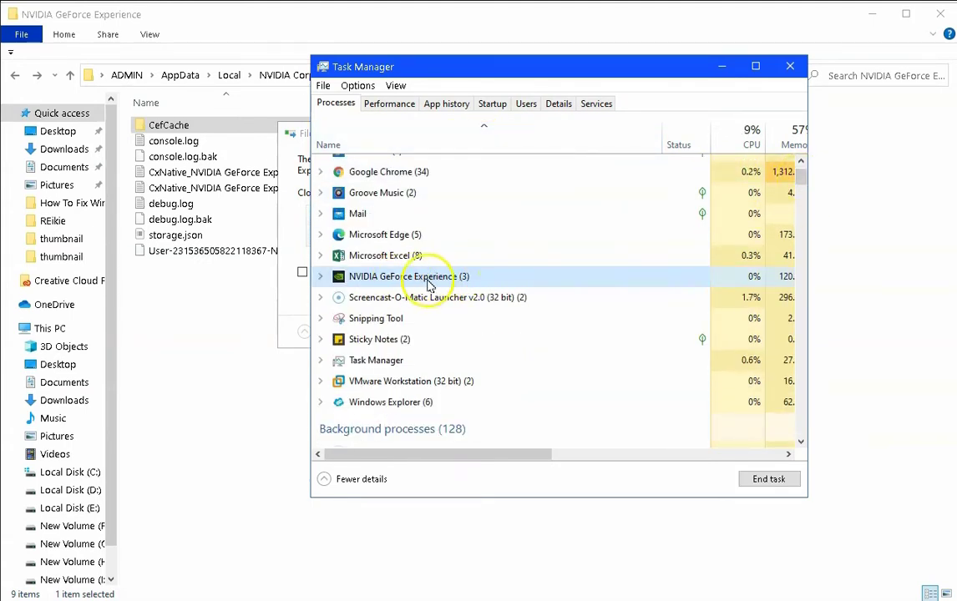
pyautogui.rightClick(473, 280)
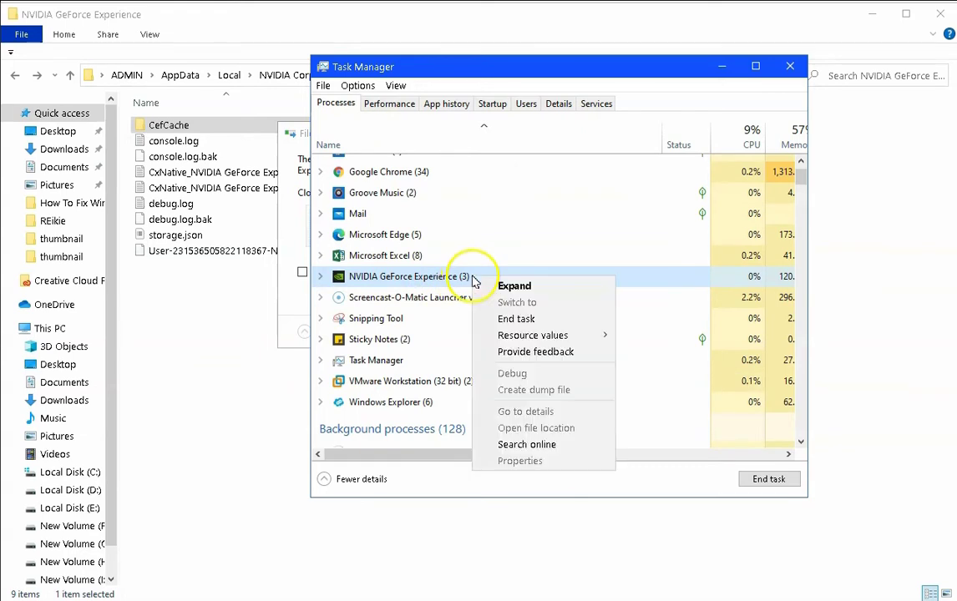
pyautogui.click(516, 318)
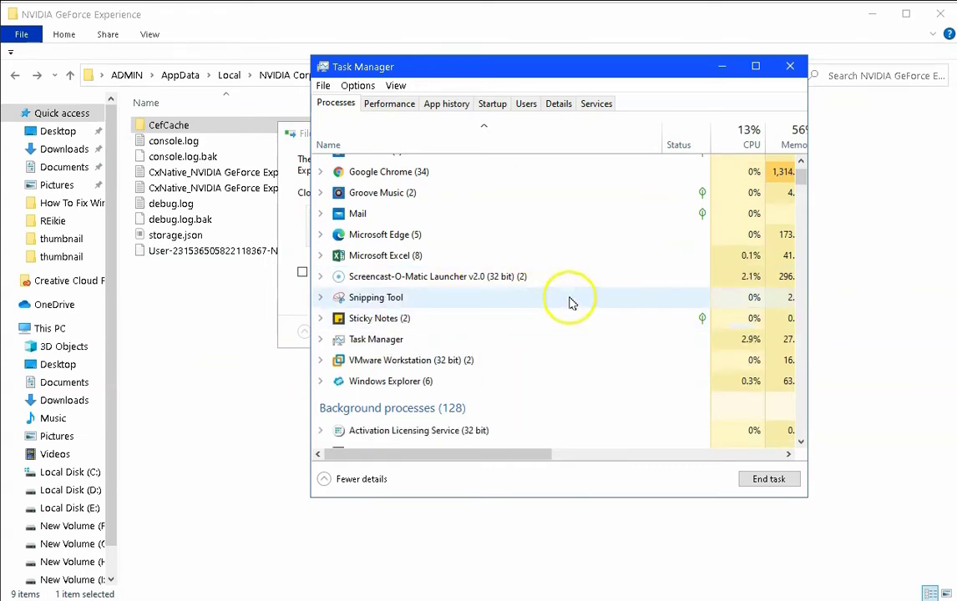
pyautogui.click(720, 71)
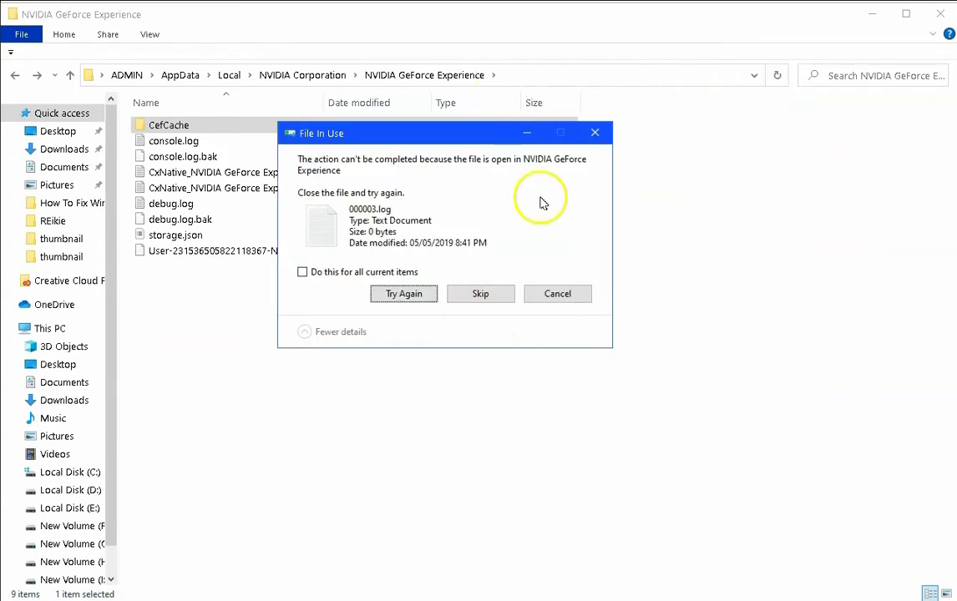
# Retry the CefCache deletion so it completes, then minimise File Explorer.
pyautogui.click(406, 296)
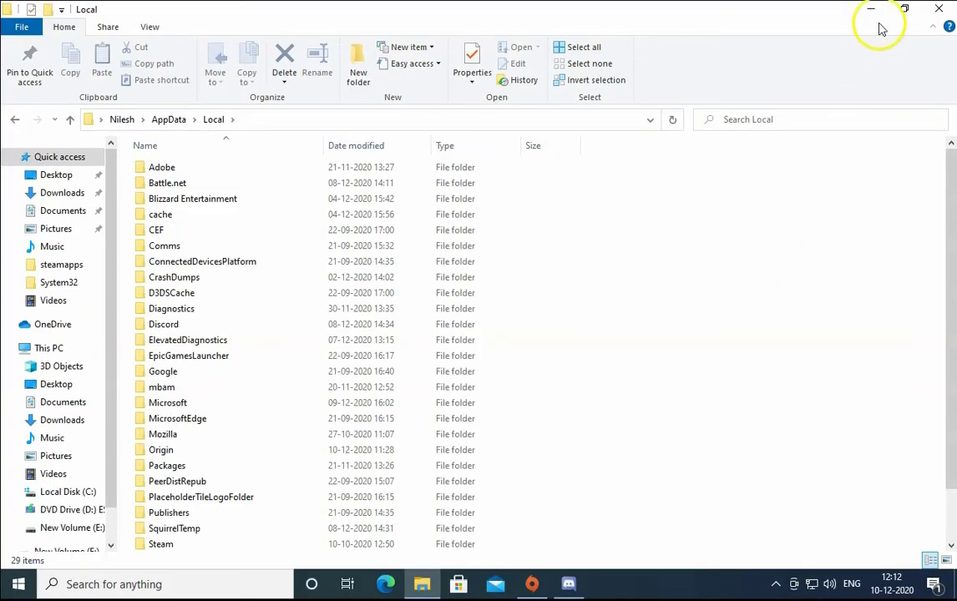
pyautogui.click(874, 12)
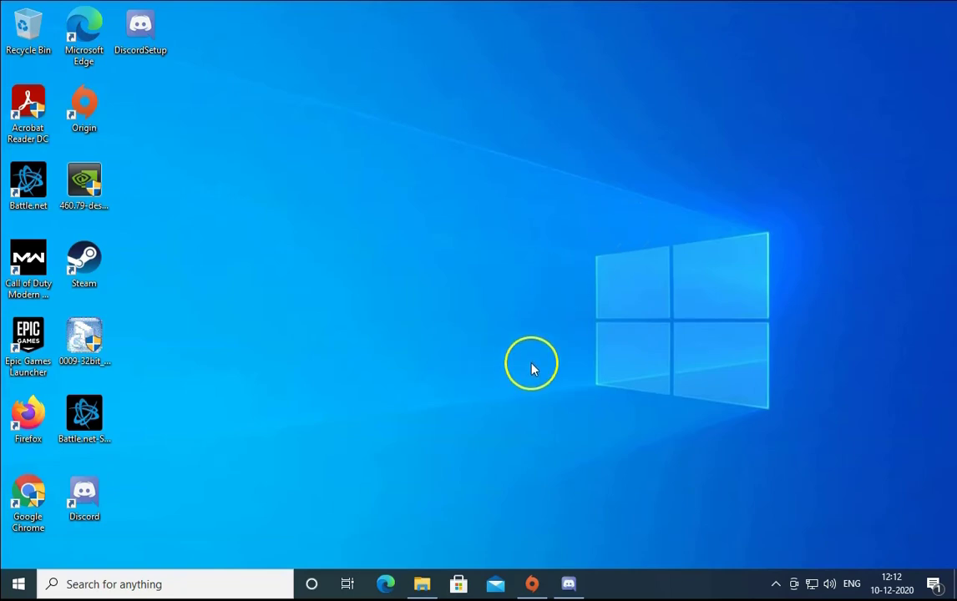
# Go to Windows Security under Update & Security in Windows Settings.
pyautogui.rightClick(20, 590)
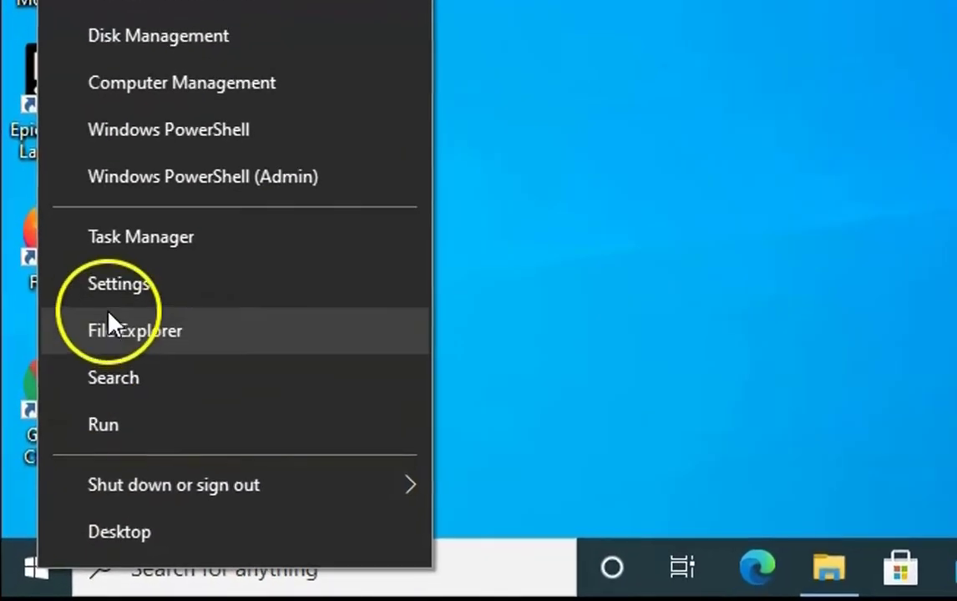
pyautogui.click(73, 442)
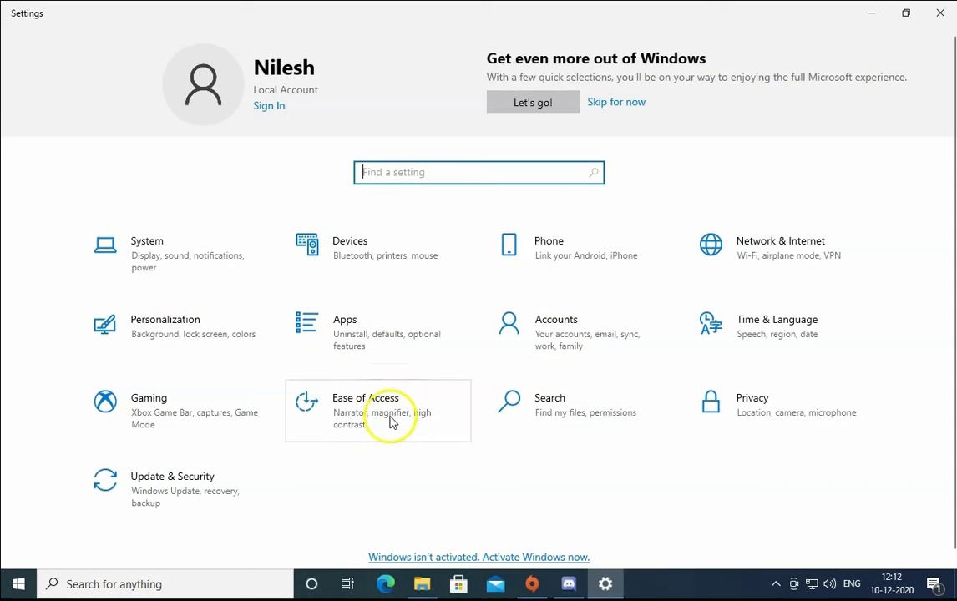
pyautogui.click(189, 495)
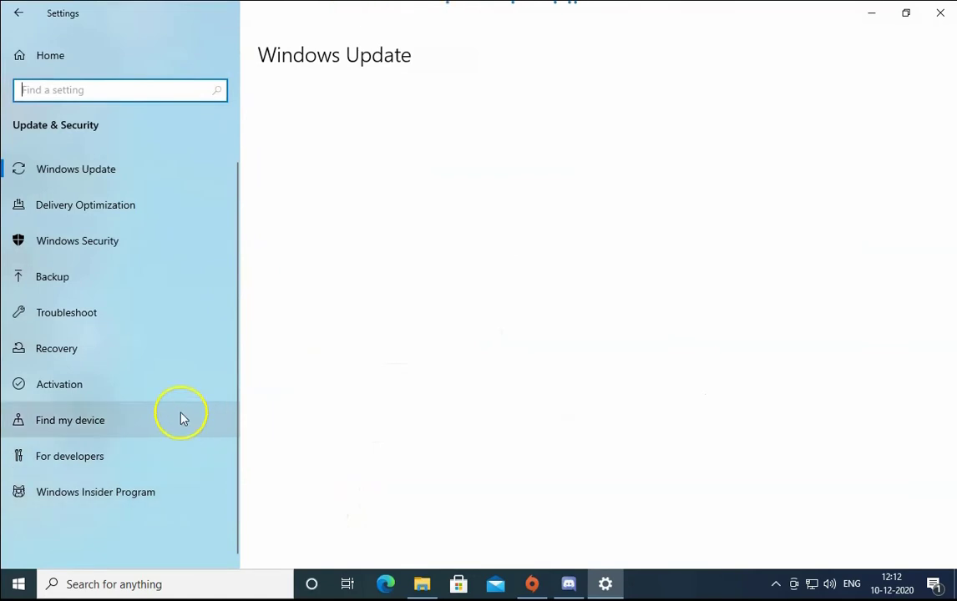
pyautogui.click(136, 250)
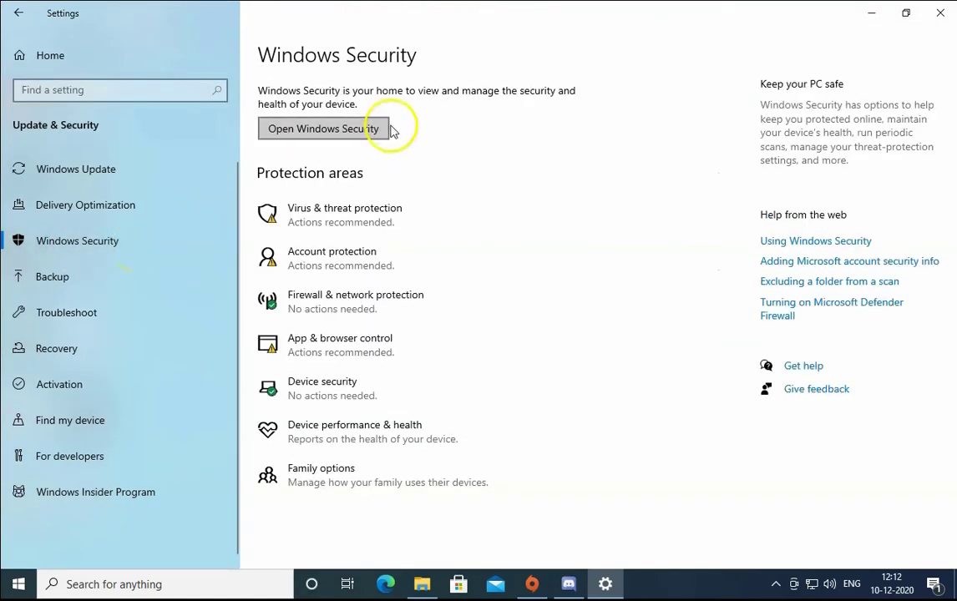
# Turn Real-time protection off, approving the permission prompt, then switch it back on.
pyautogui.click(349, 134)
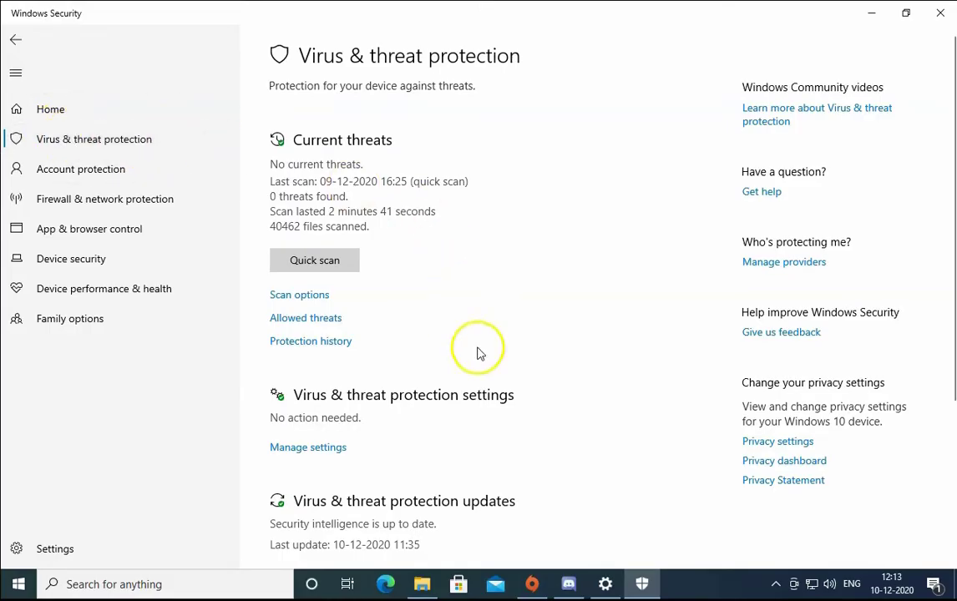
pyautogui.click(326, 451)
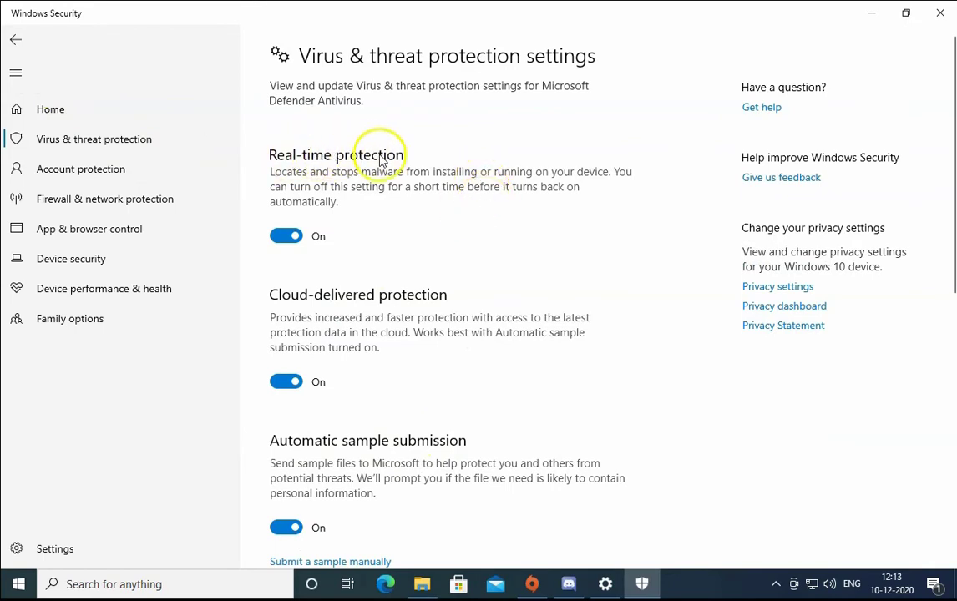
pyautogui.click(284, 238)
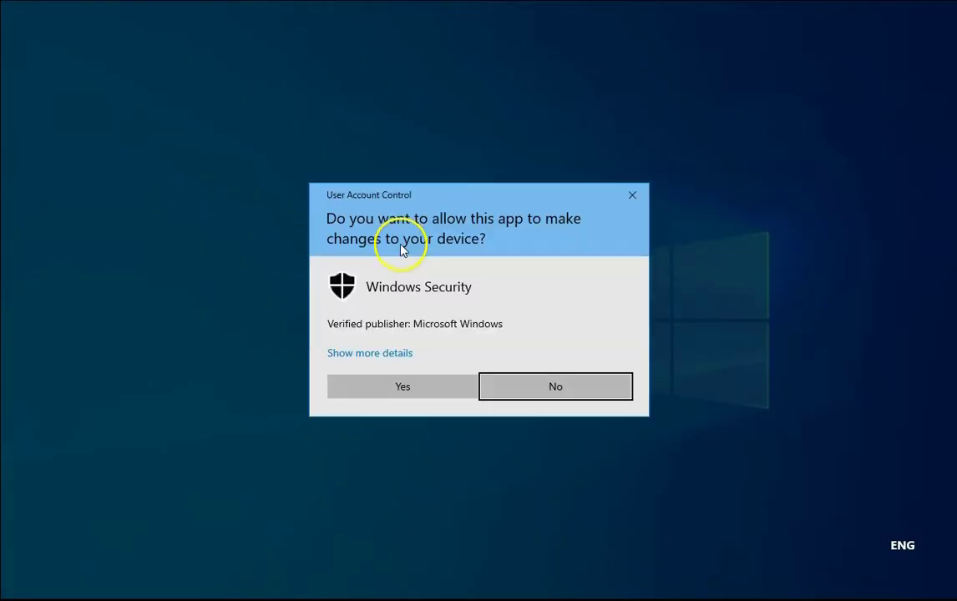
pyautogui.click(442, 395)
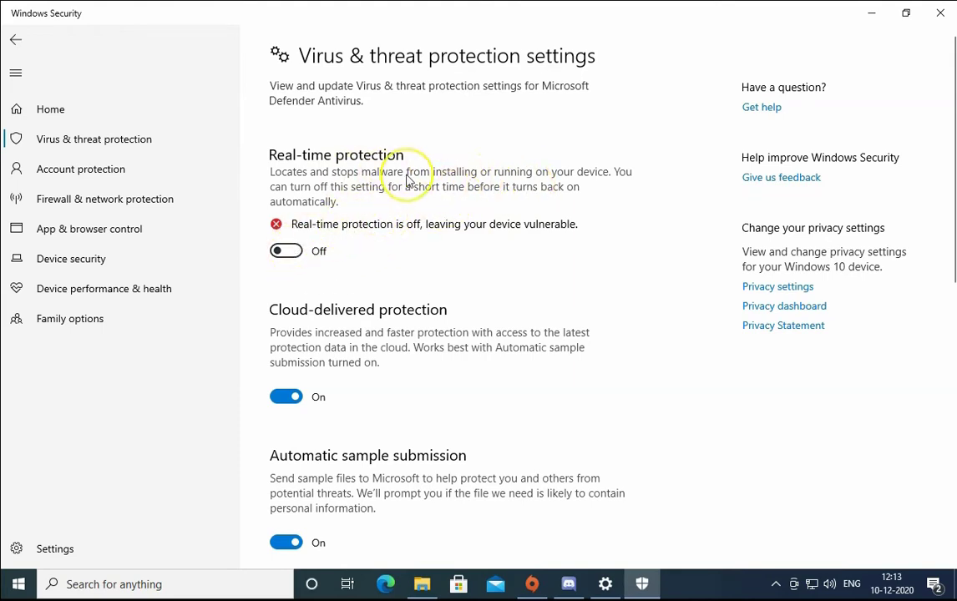
pyautogui.click(284, 250)
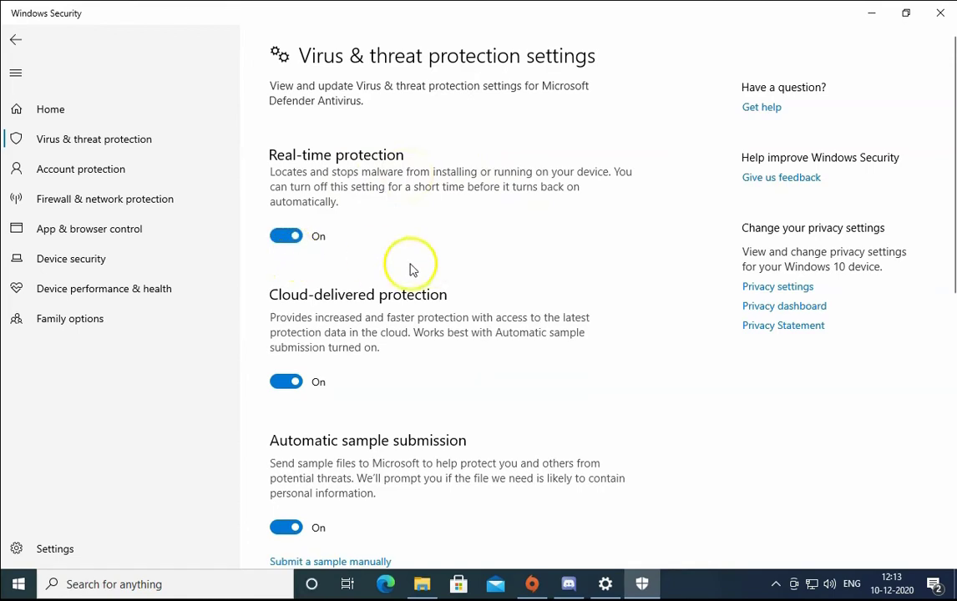
# Switch off the Domain network Microsoft Defender Firewall, found by searching 'fire', approving the prompt.
pyautogui.click(152, 583)
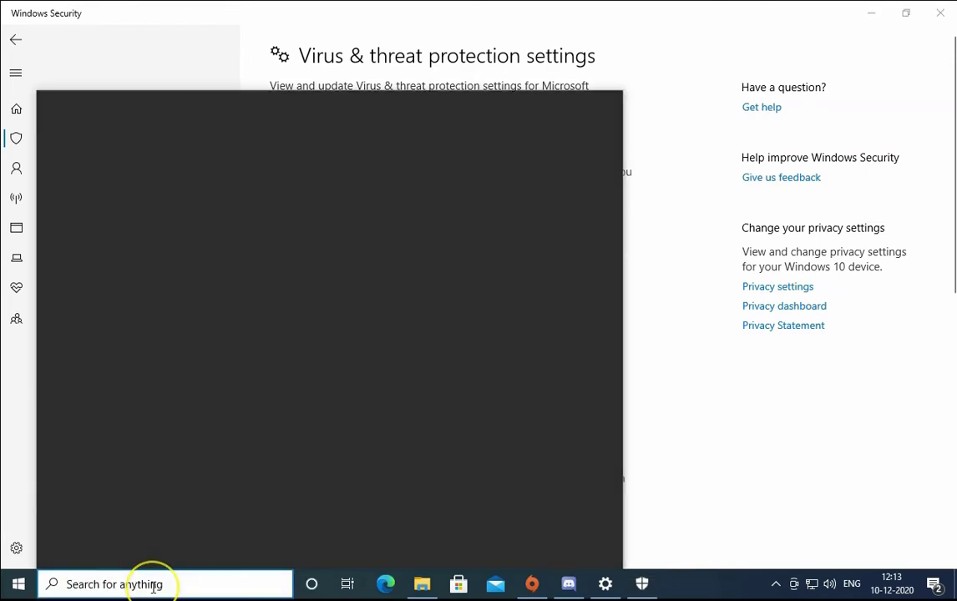
pyautogui.write('fire')
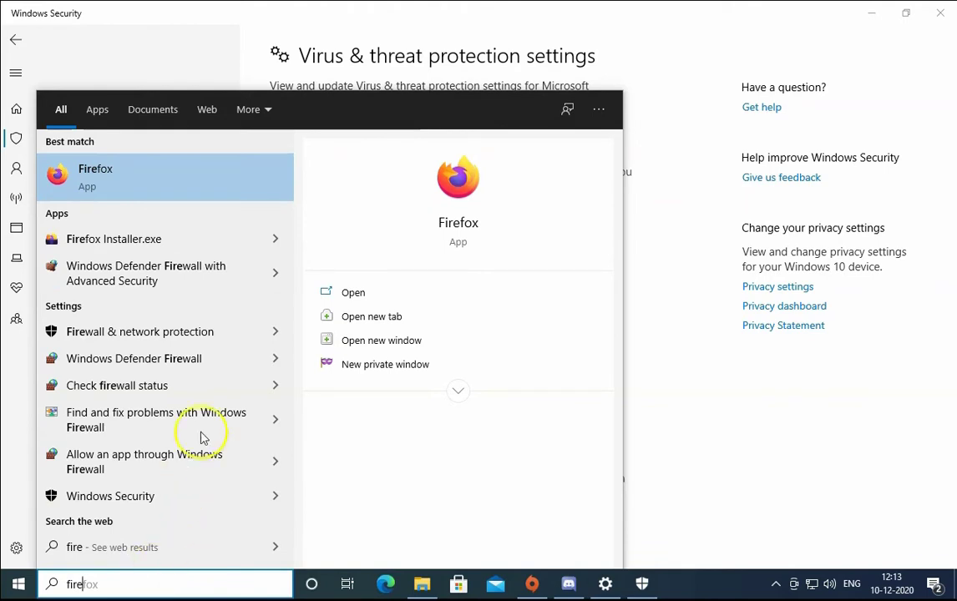
pyautogui.click(168, 334)
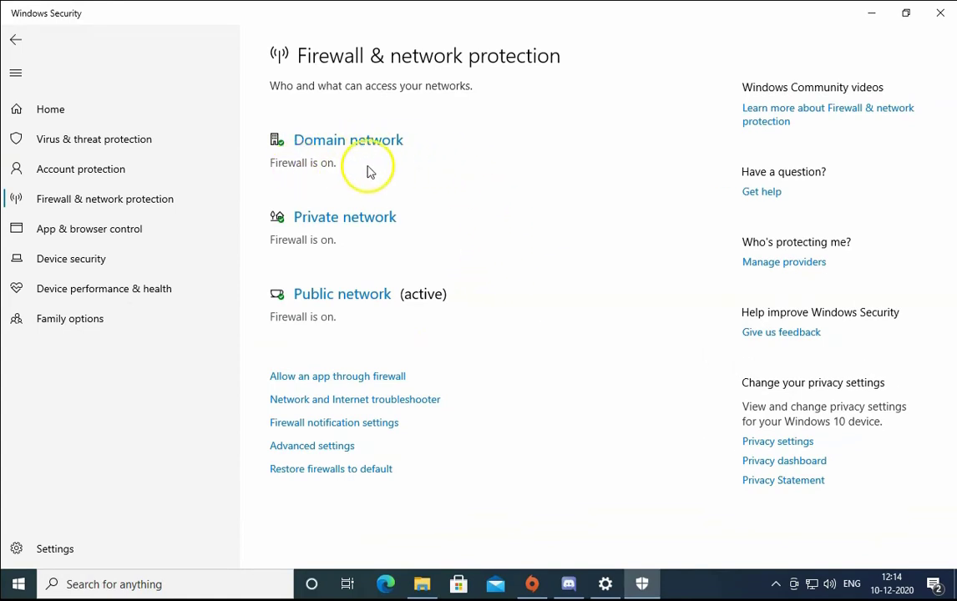
pyautogui.click(343, 143)
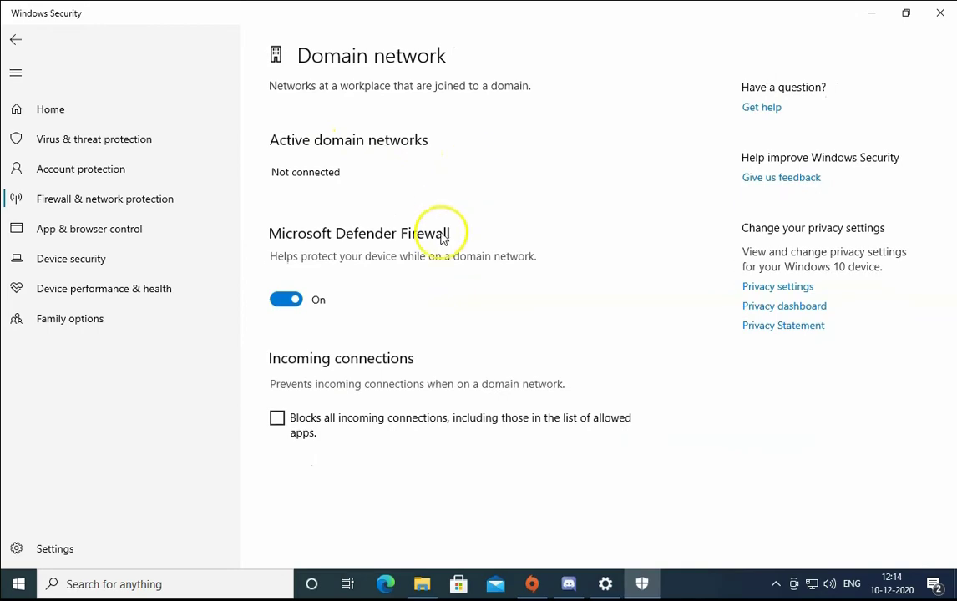
pyautogui.click(278, 307)
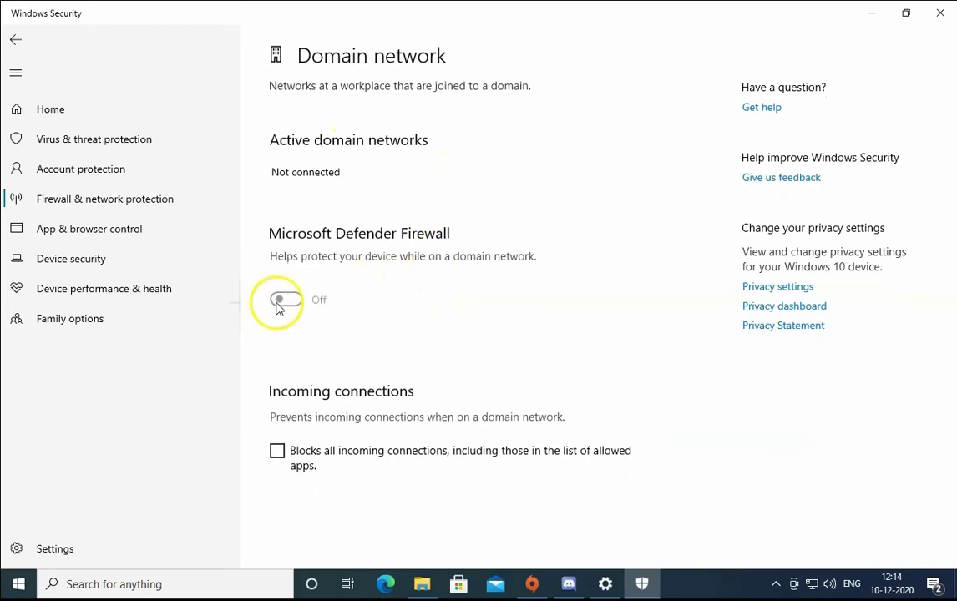
pyautogui.click(431, 386)
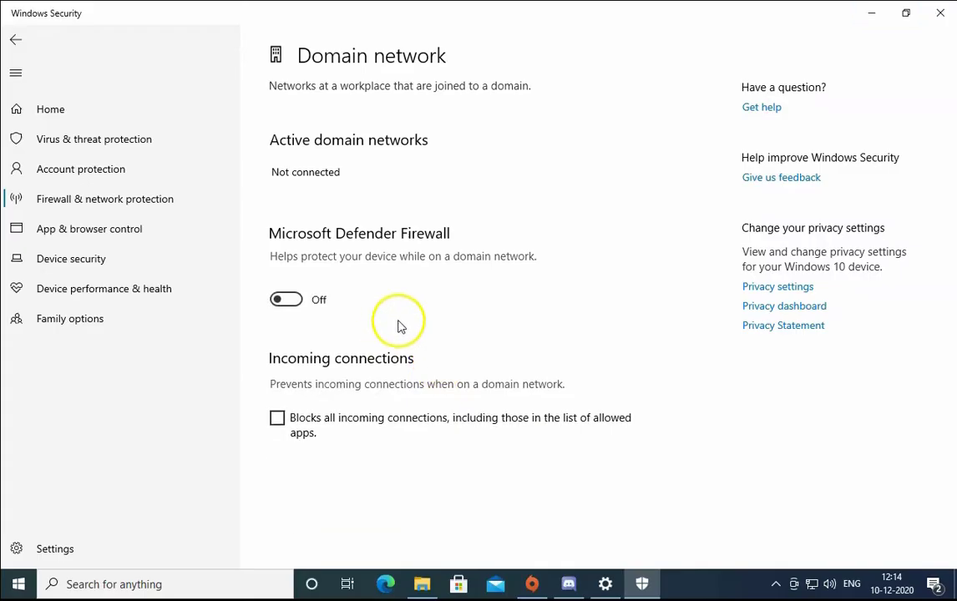
pyautogui.click(17, 40)
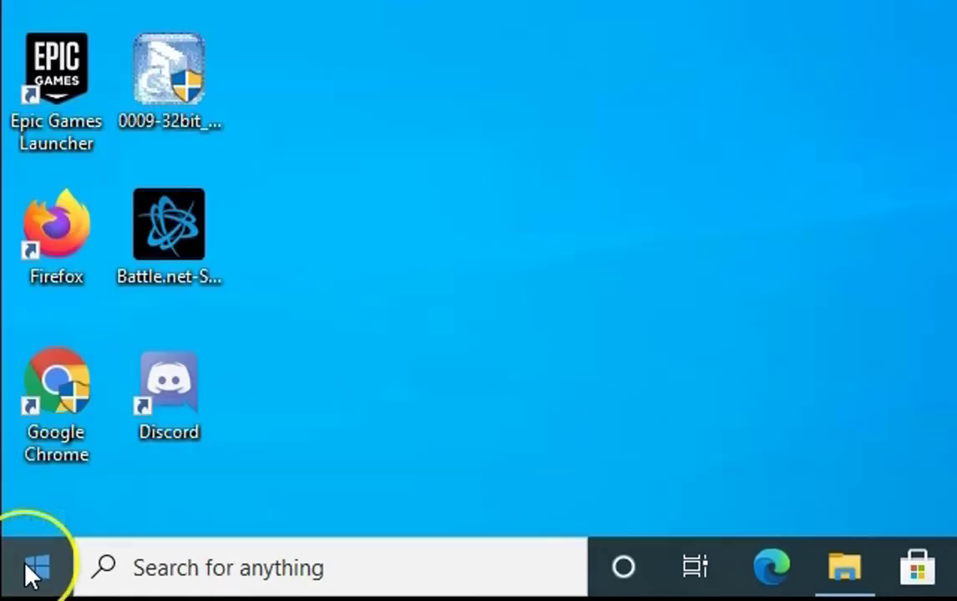
pyautogui.rightClick(18, 584)
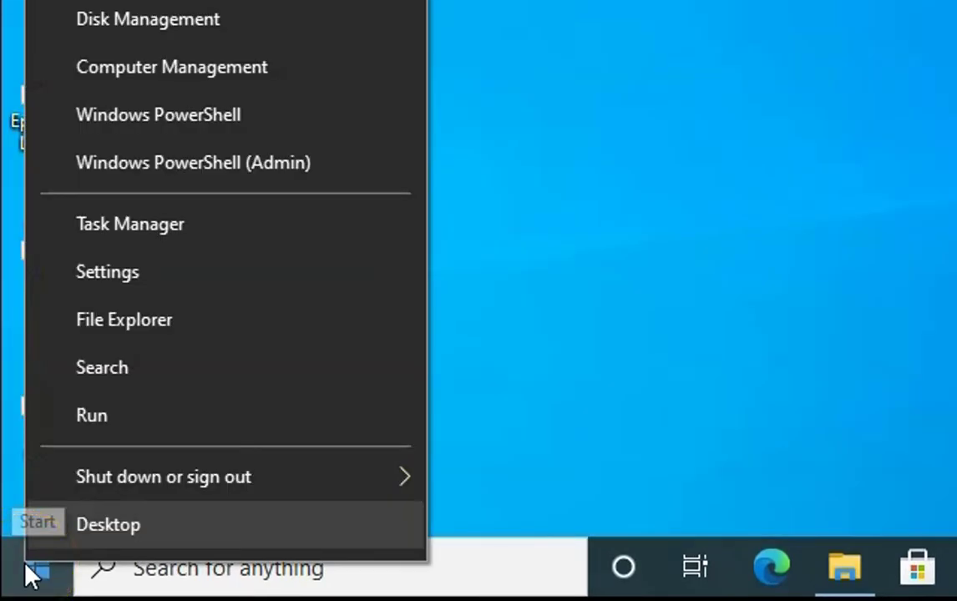
# Search automatically for a newer NVIDIA GeForce GTX 1650 driver under Display adapters.
pyautogui.click(118, 110)
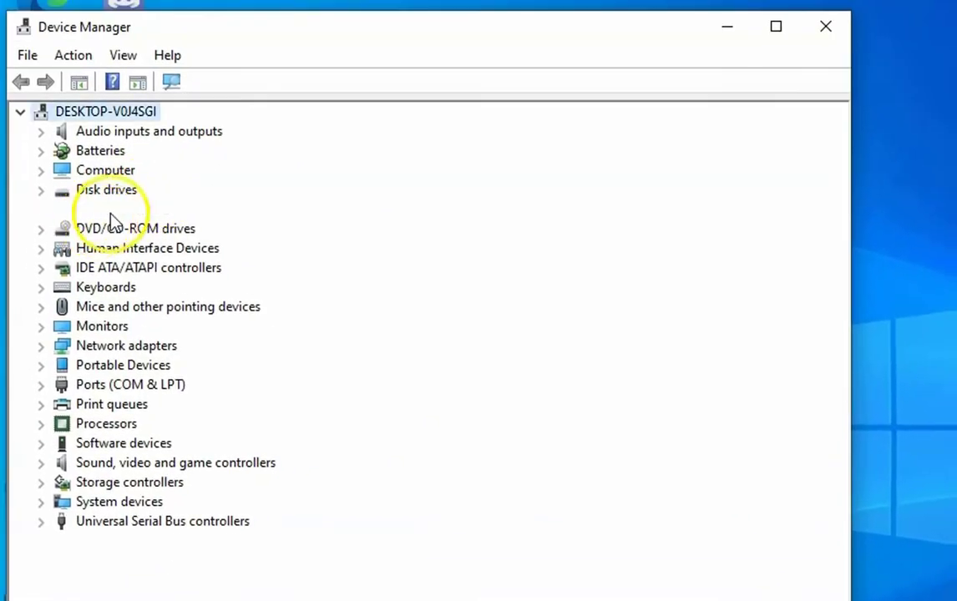
pyautogui.click(40, 210)
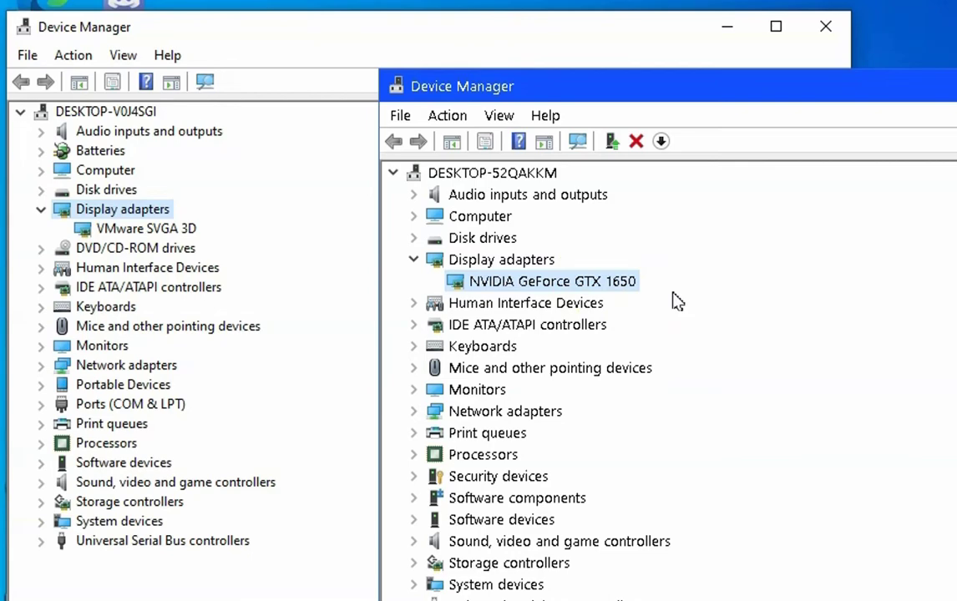
pyautogui.rightClick(574, 281)
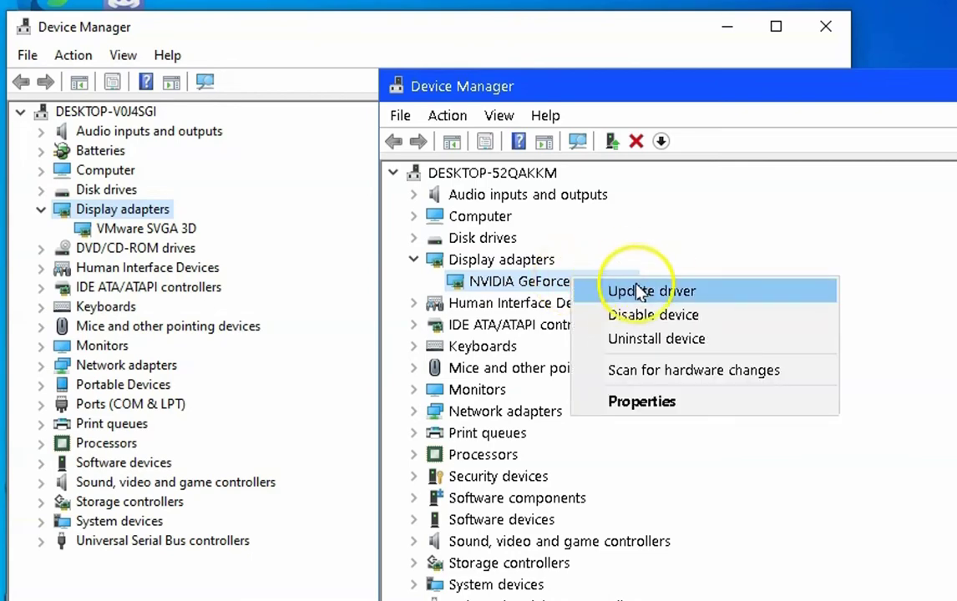
pyautogui.click(714, 291)
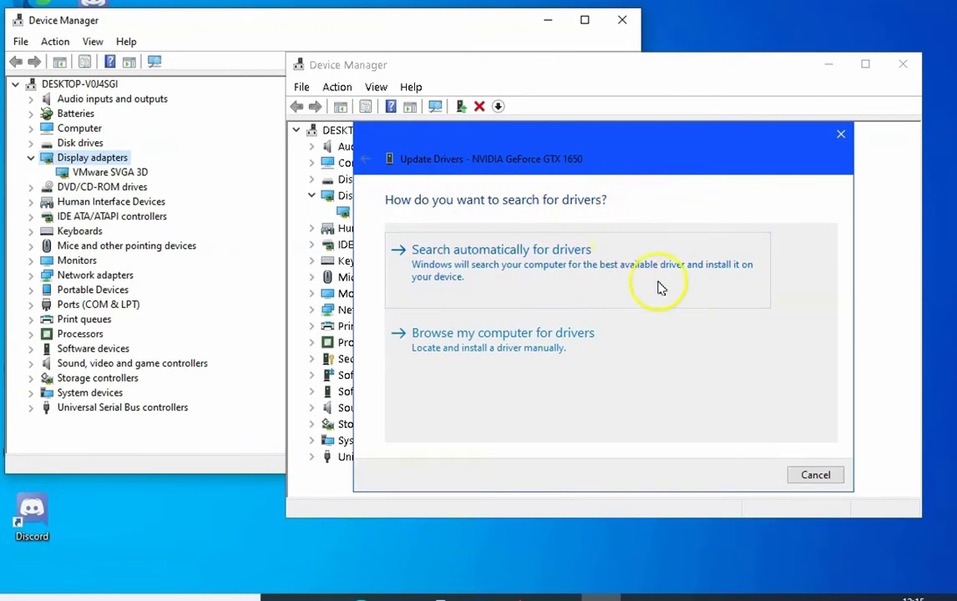
pyautogui.click(583, 270)
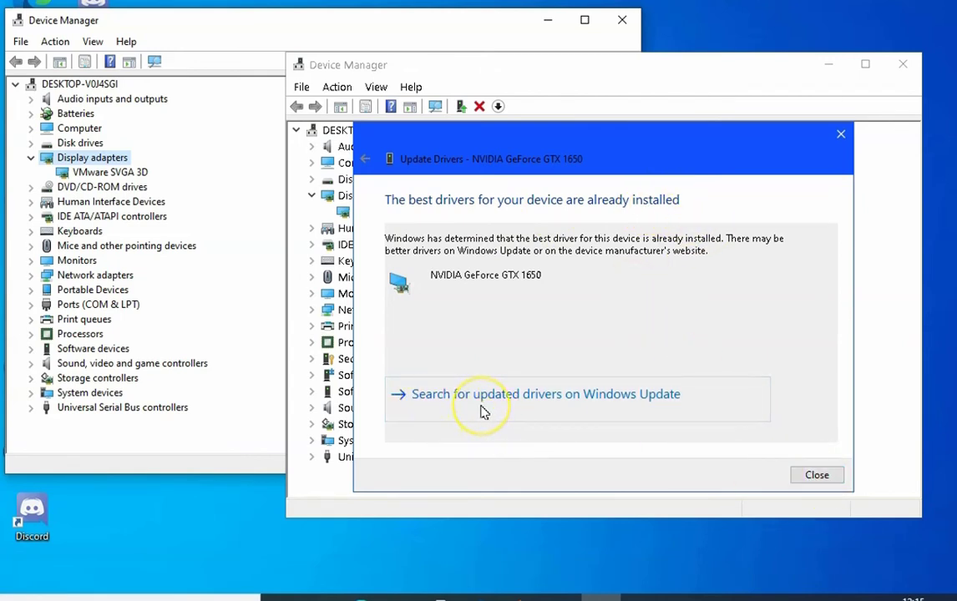
# Check Windows Update for updated drivers, then minimize Settings and the GTX 1650 Device Manager window.
pyautogui.click(649, 404)
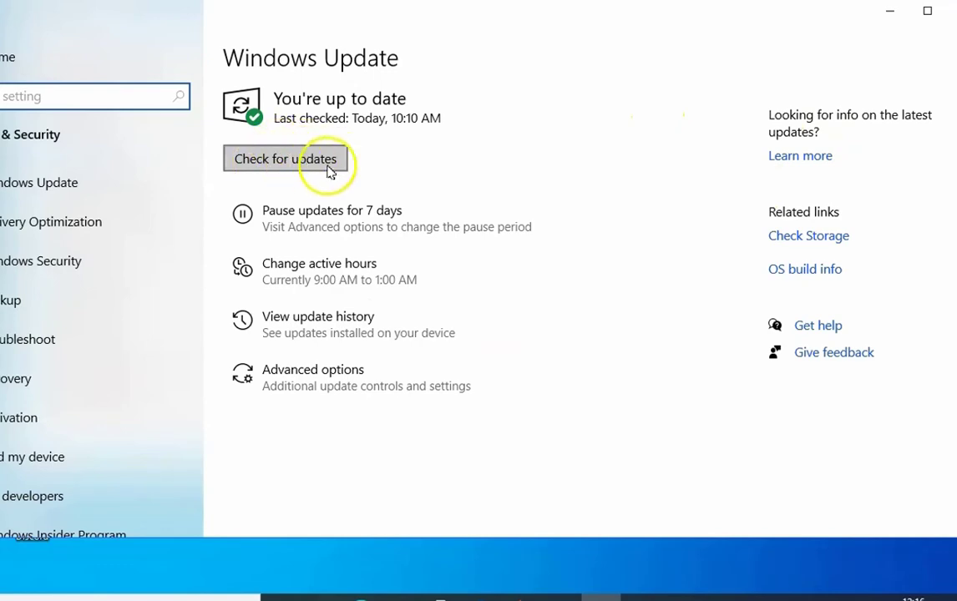
pyautogui.click(890, 12)
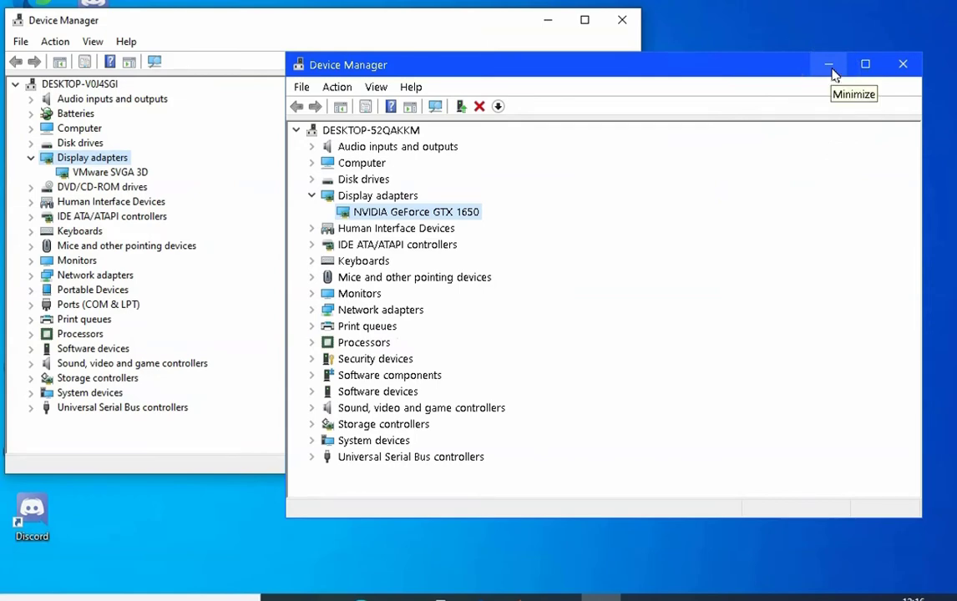
pyautogui.click(830, 66)
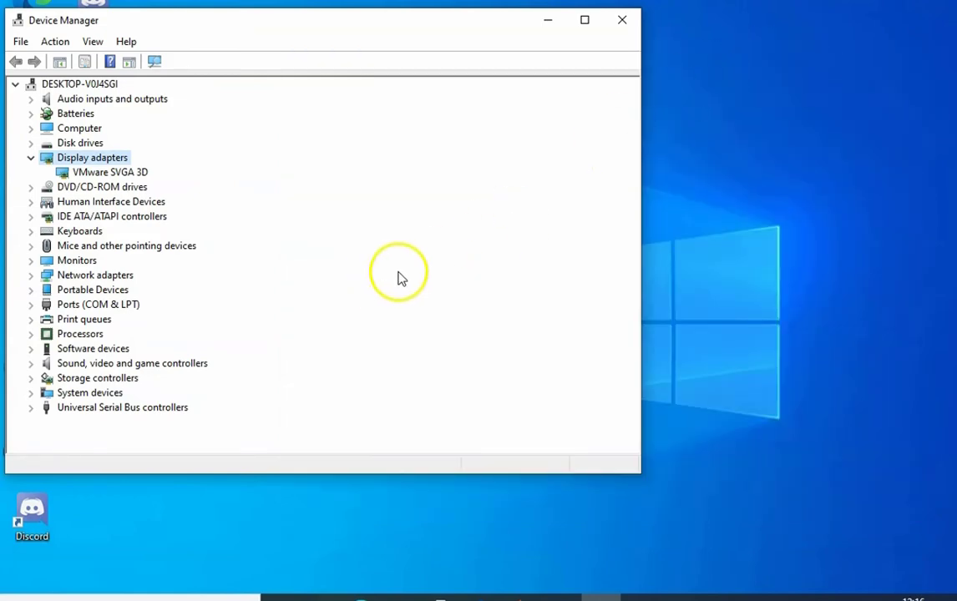
# Open Apps & features in Windows Settings and select NVIDIA GeForce Experience for uninstalling.
pyautogui.rightClick(18, 583)
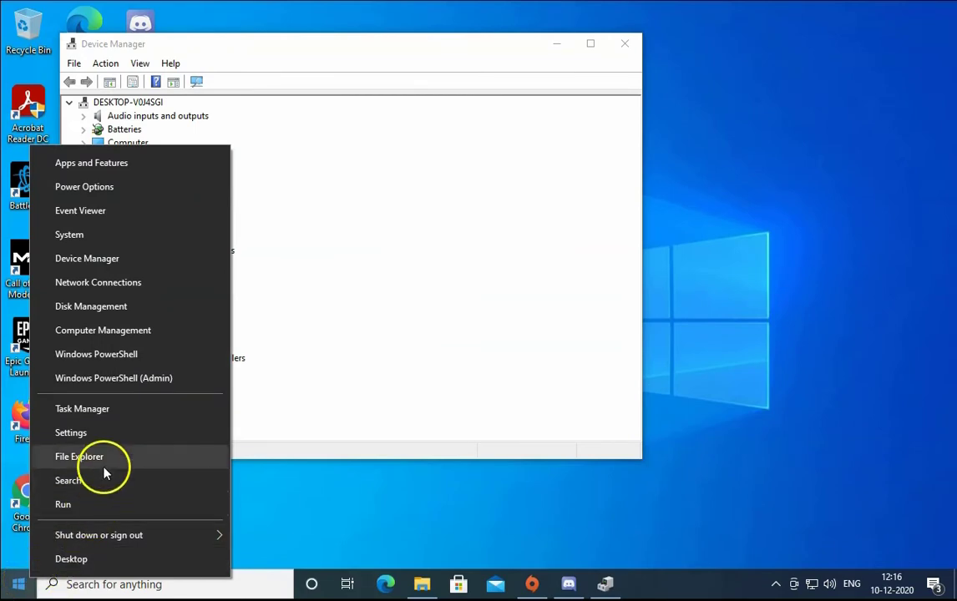
pyautogui.click(71, 433)
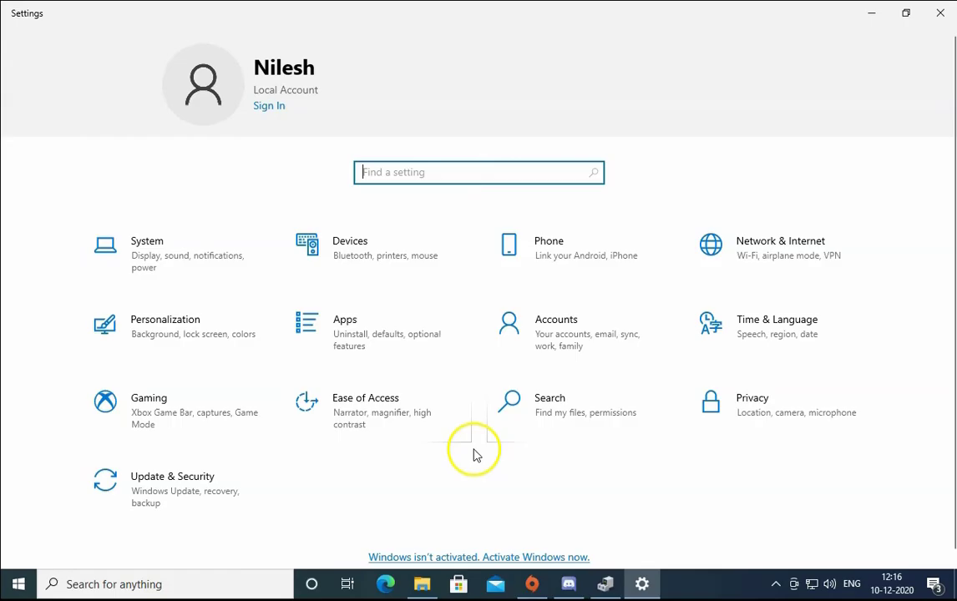
pyautogui.click(364, 345)
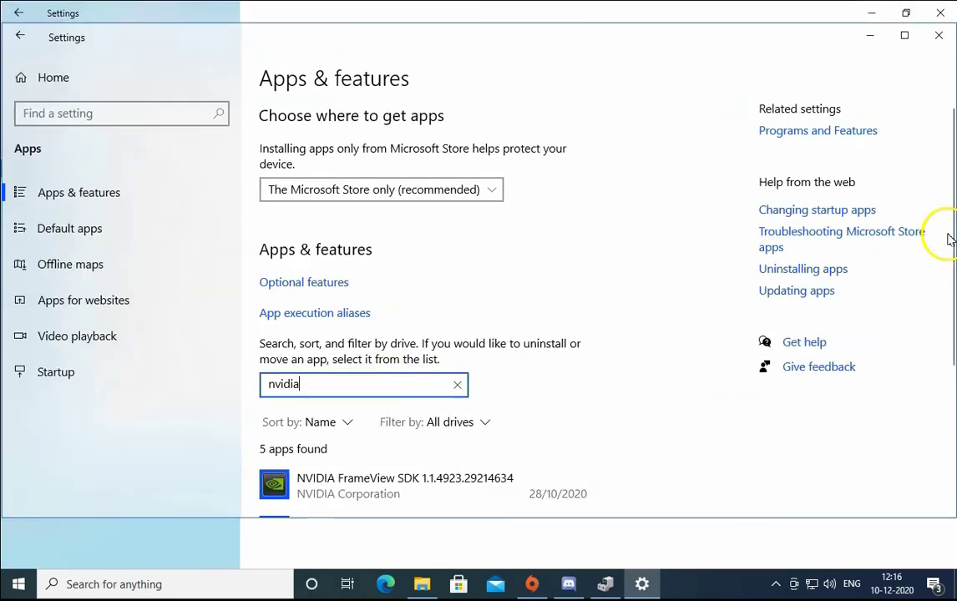
pyautogui.moveTo(947, 232); pyautogui.dragTo(944, 355)
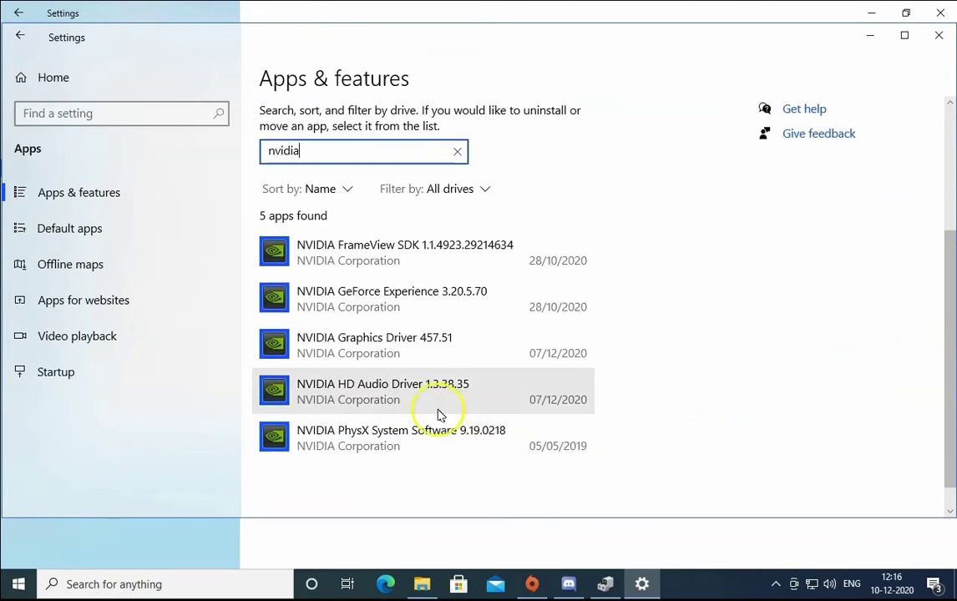
pyautogui.click(401, 299)
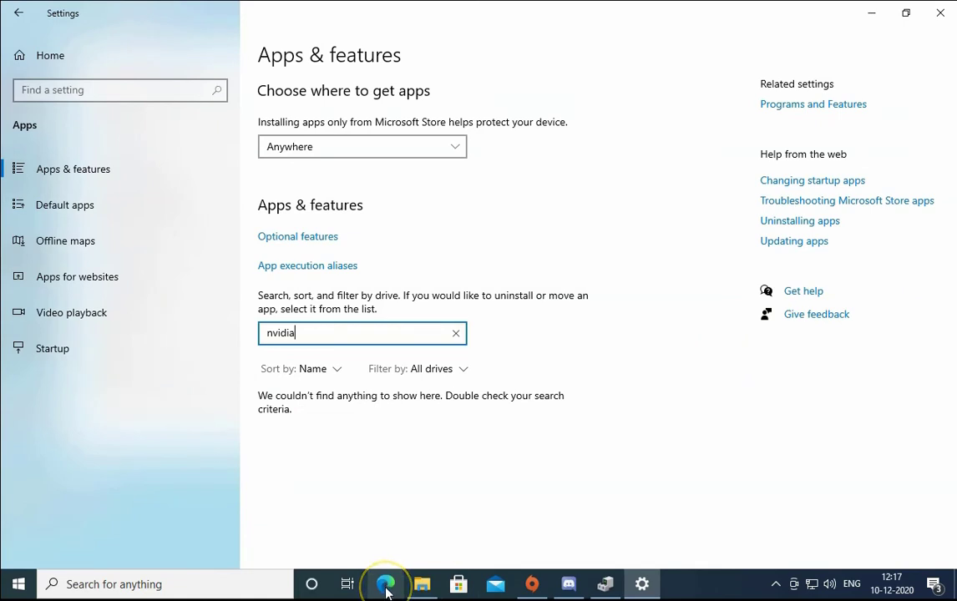
# Launch Edge and open the 'Download Drivers | NVIDIA' result in a new tab, showing GeForce GTX 1650 and Windows 10 64-bit.
pyautogui.click(386, 586)
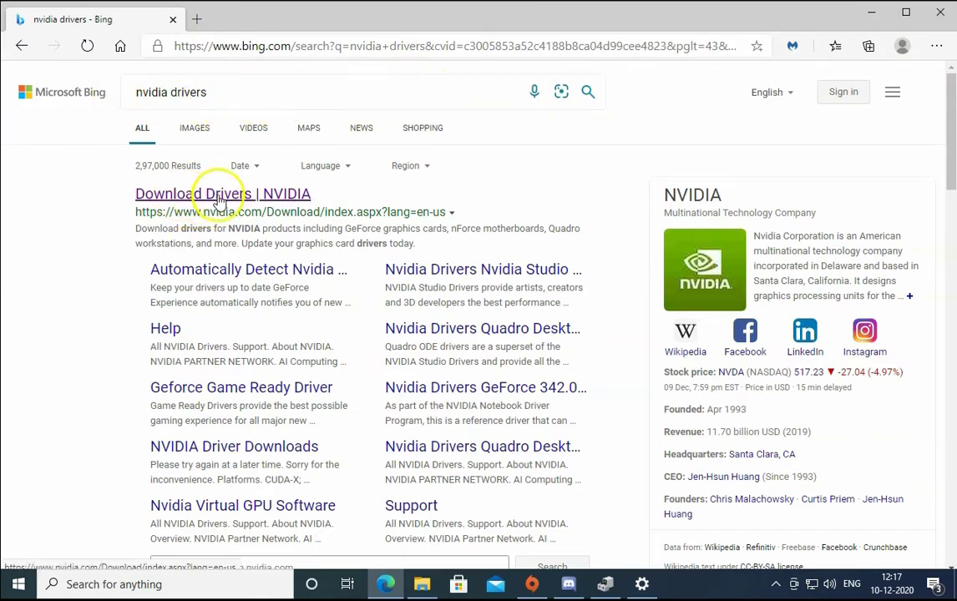
pyautogui.rightClick(242, 201)
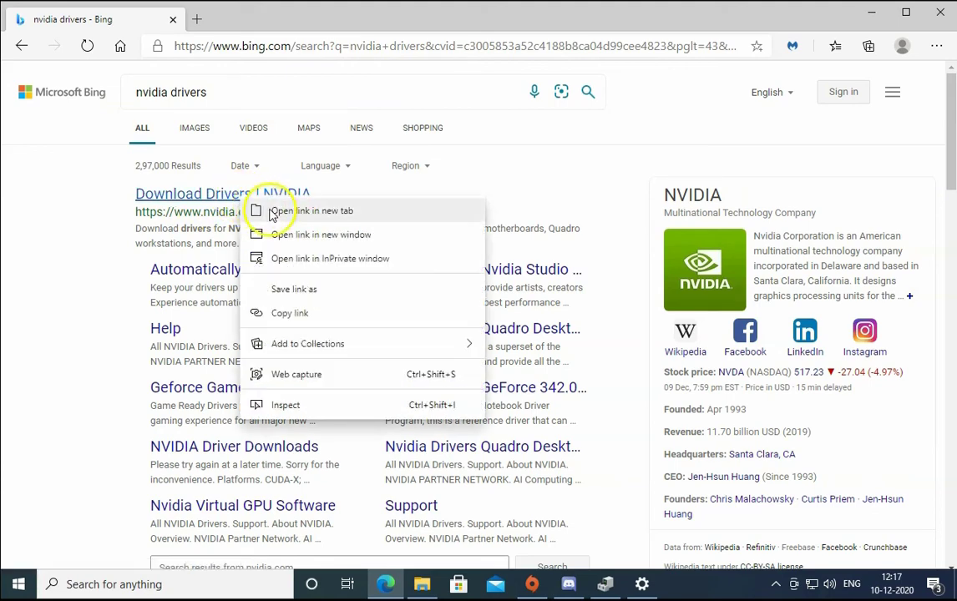
pyautogui.click(275, 210)
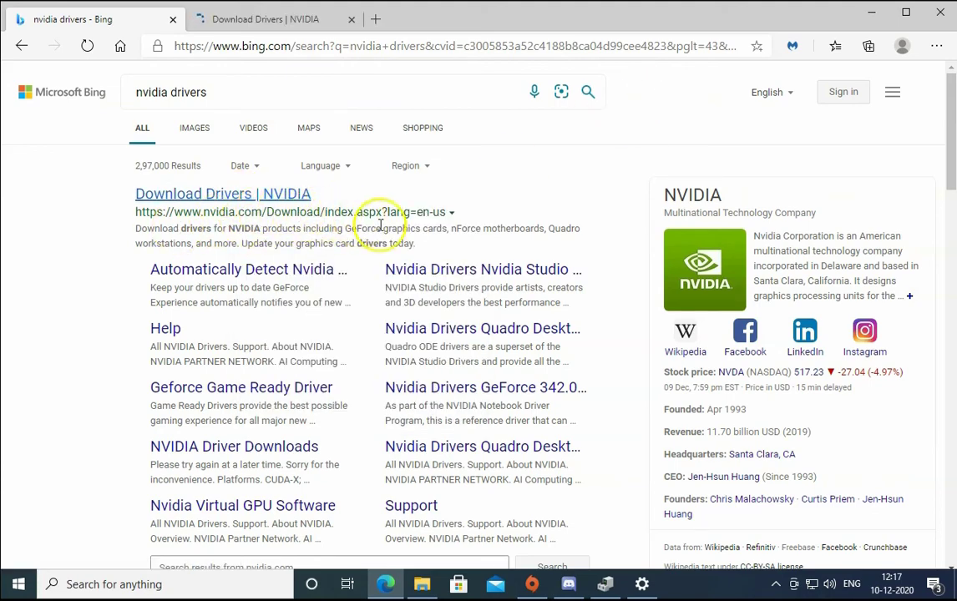
pyautogui.click(288, 25)
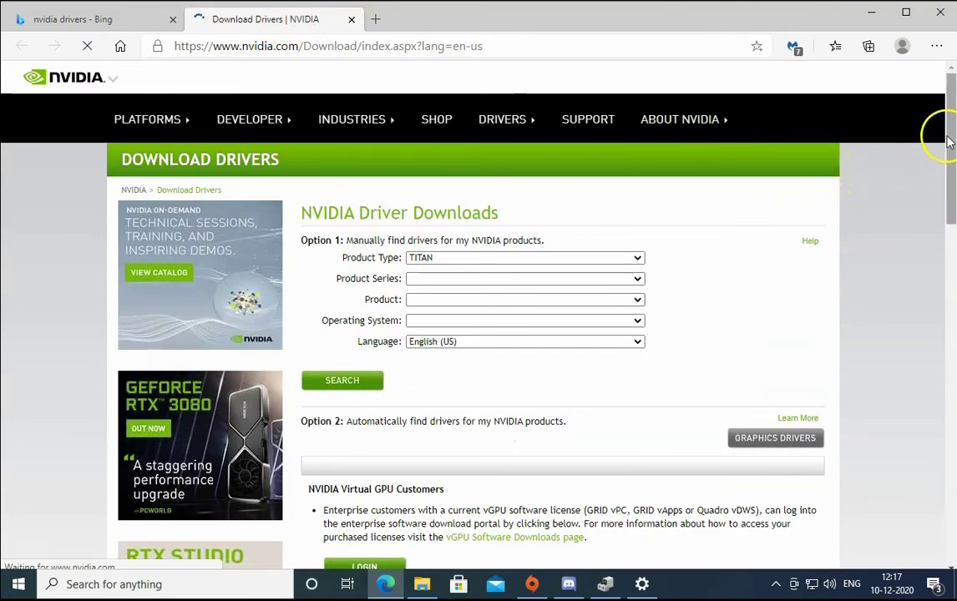
pyautogui.moveTo(953, 124); pyautogui.dragTo(949, 158)
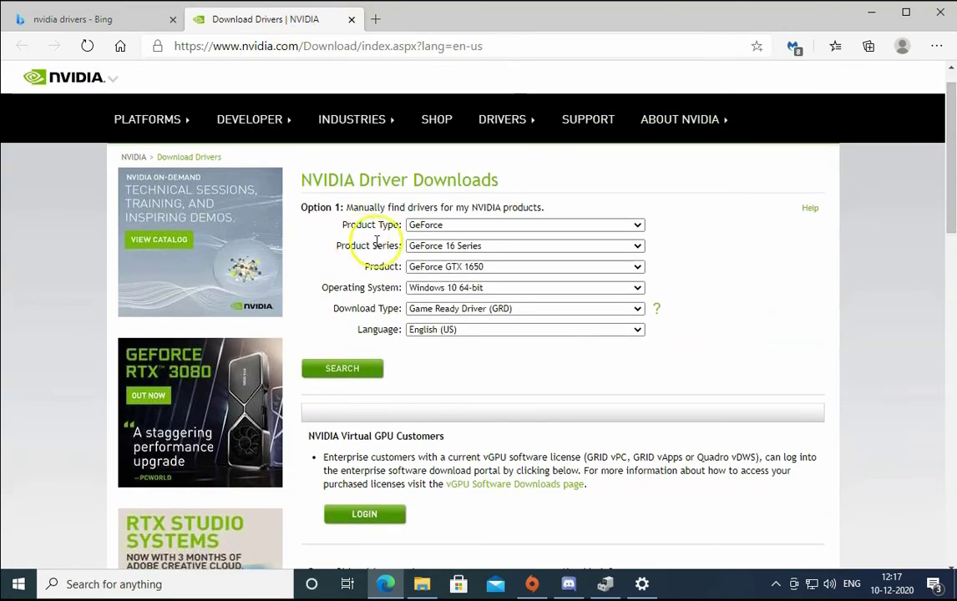